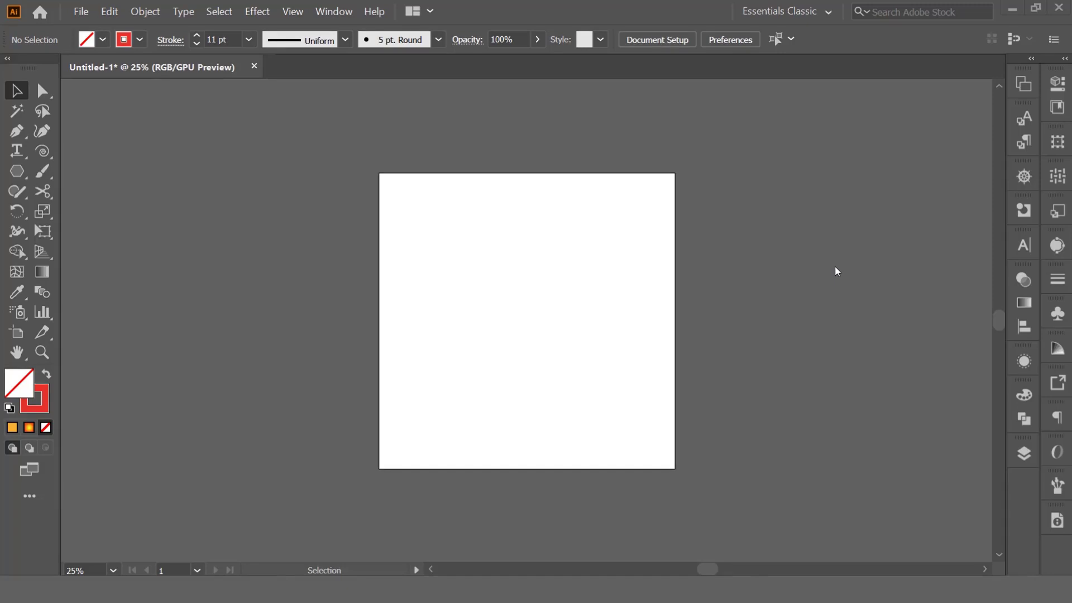
Draw a red spiral with an 11 pt stroke out from the centre of the fitted artboard
key("ctrl+0")
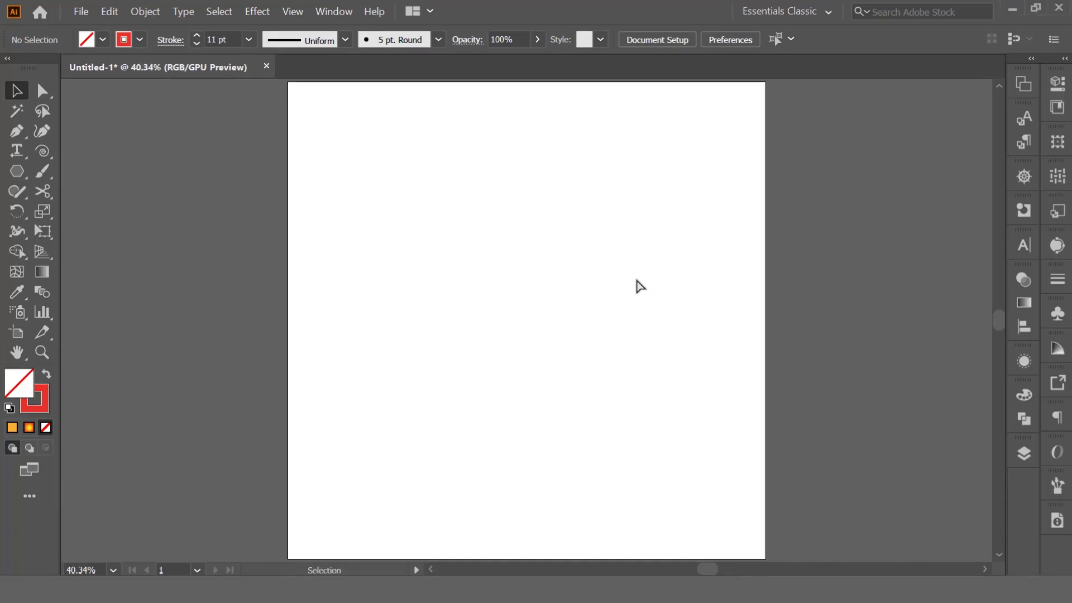
left_click(42, 152)
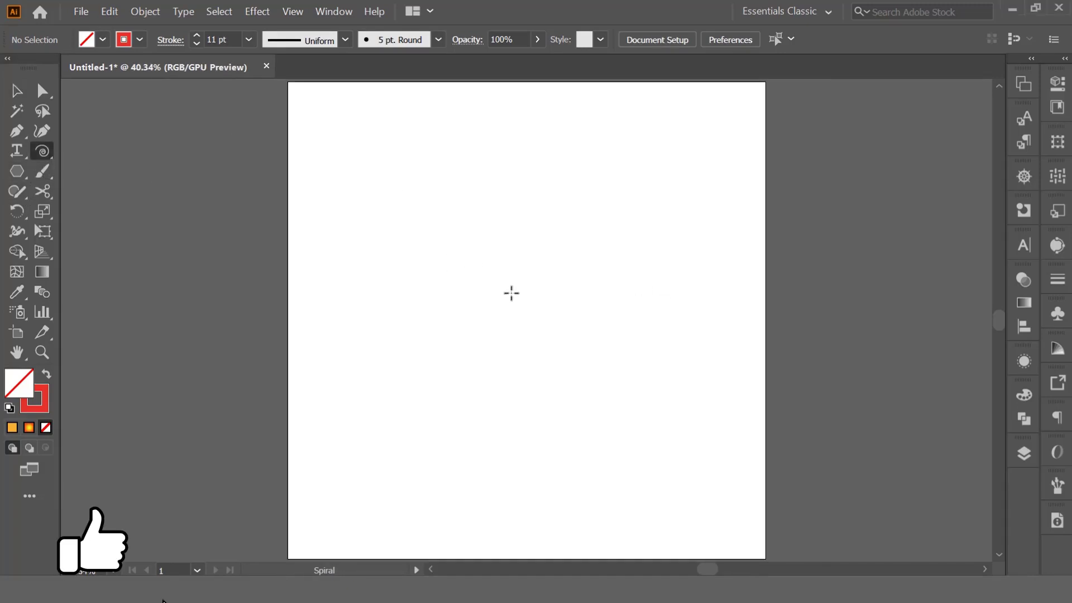
left_click_drag(546, 301, 620, 358)
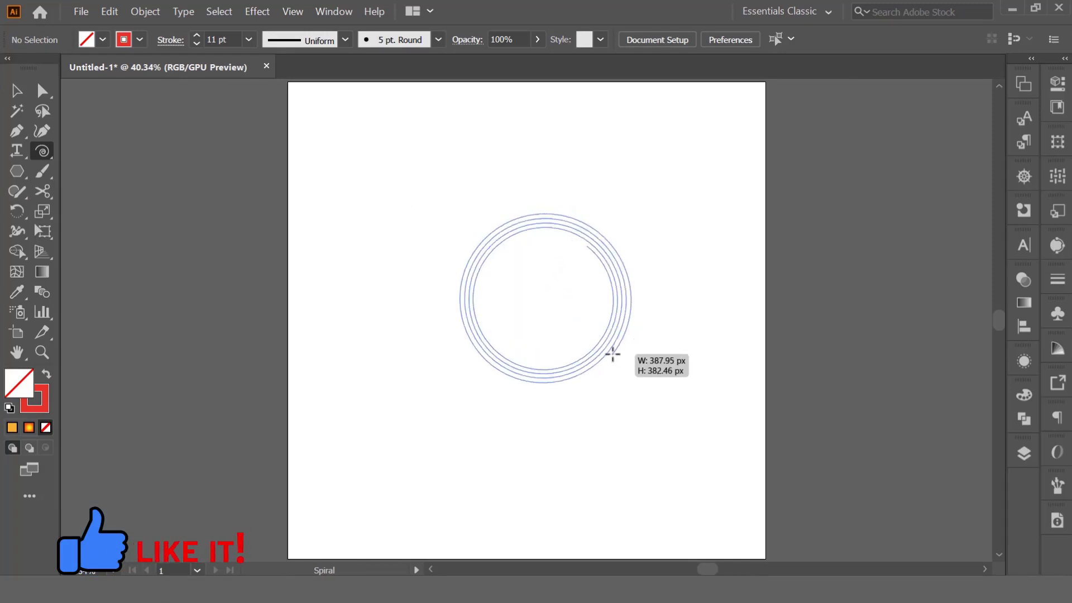
mouse_move(620, 358)
left_mouse_down()
mouse_move(628, 327)
mouse_move(626, 337)
left_mouse_up()
Raise the spiral's stroke weight from 11 pt to 13 pt and zoom in on it
left_click(16, 91)
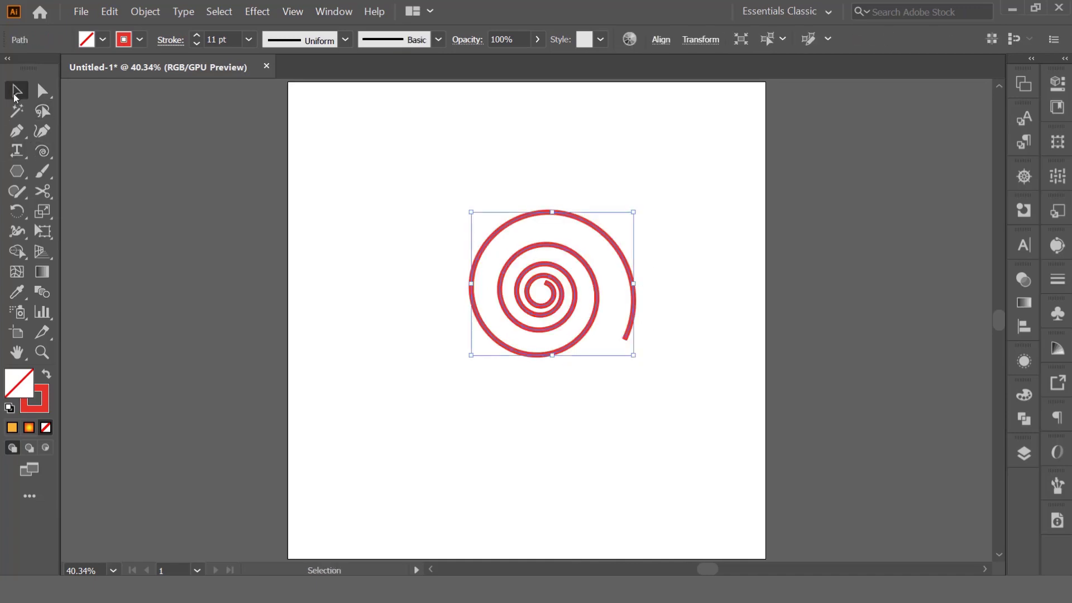
left_click(197, 36)
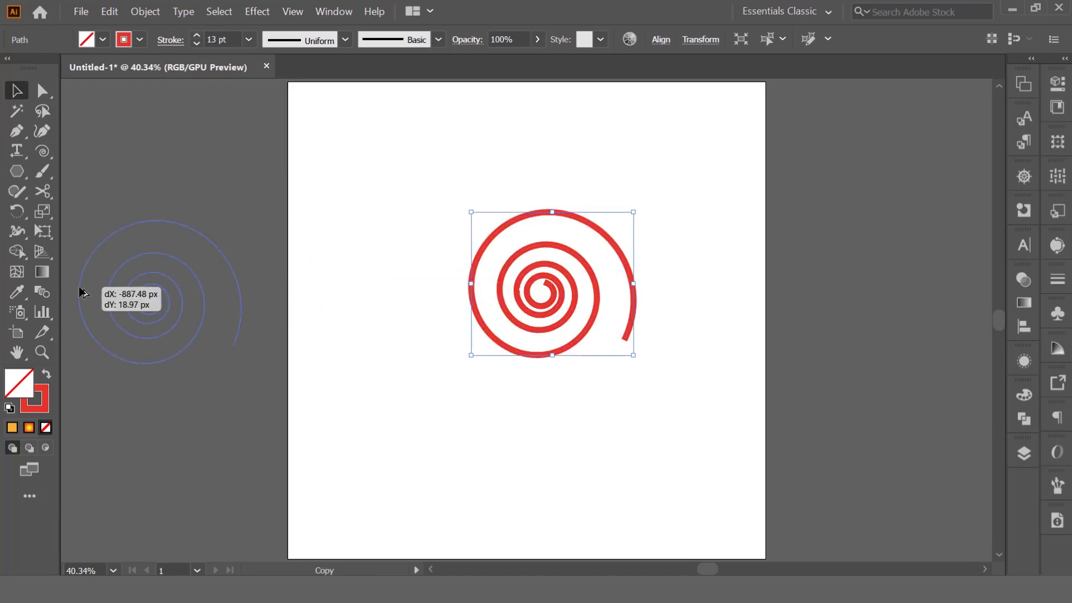
left_click_drag(475, 284, 79, 292)
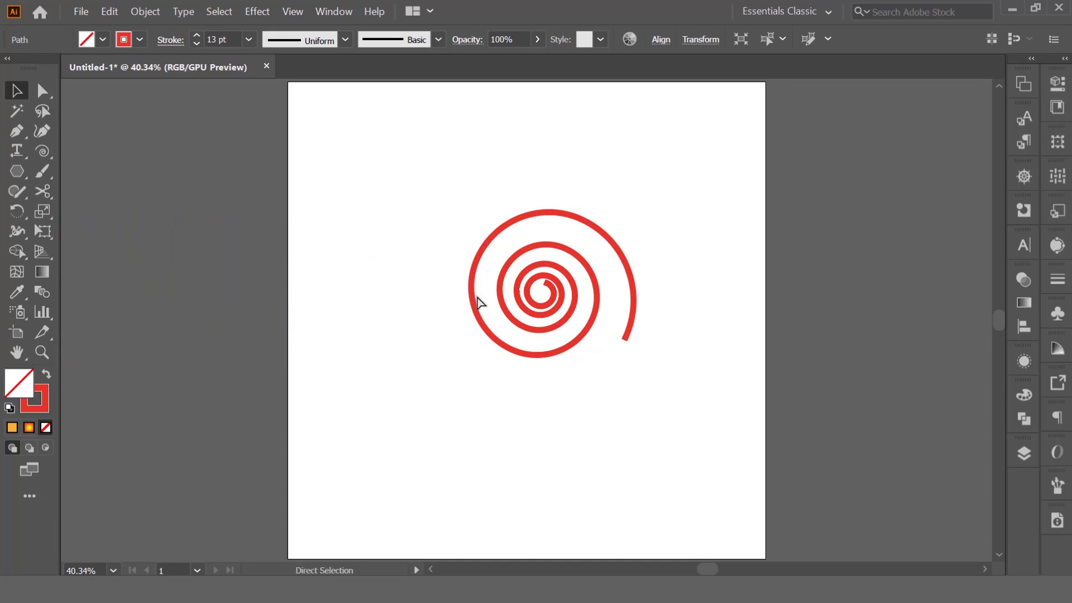
left_click(602, 300)
left_click(553, 300)
left_click_drag(568, 295, 655, 340)
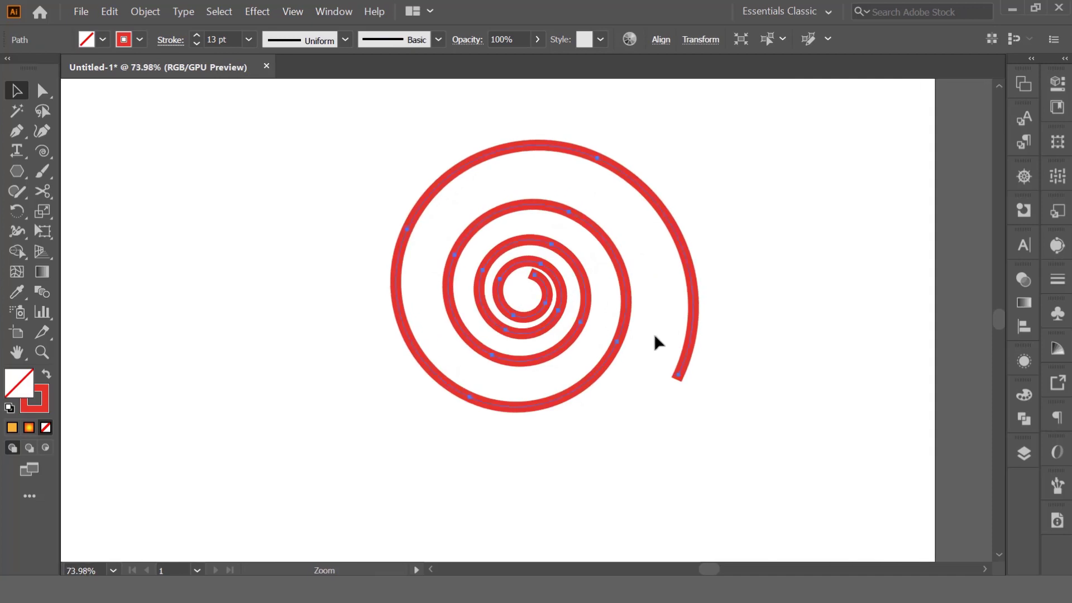
Drag the spiral's innermost end anchor with the Pen tool to reshape the centre curve
left_click(17, 132)
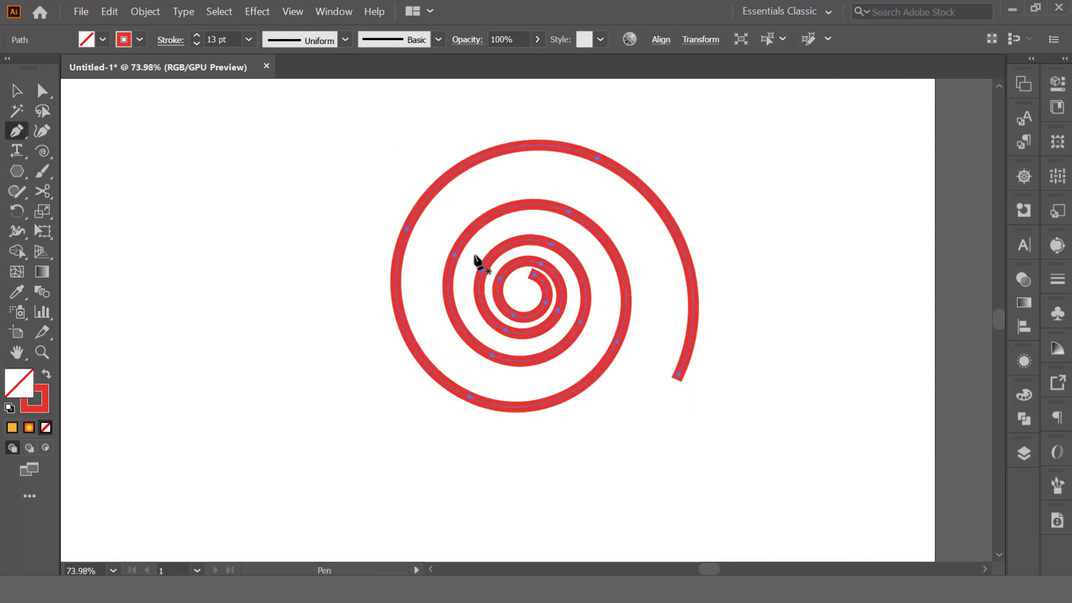
mouse_move(535, 284)
left_mouse_down()
mouse_move(515, 286)
mouse_move(538, 277)
left_mouse_up()
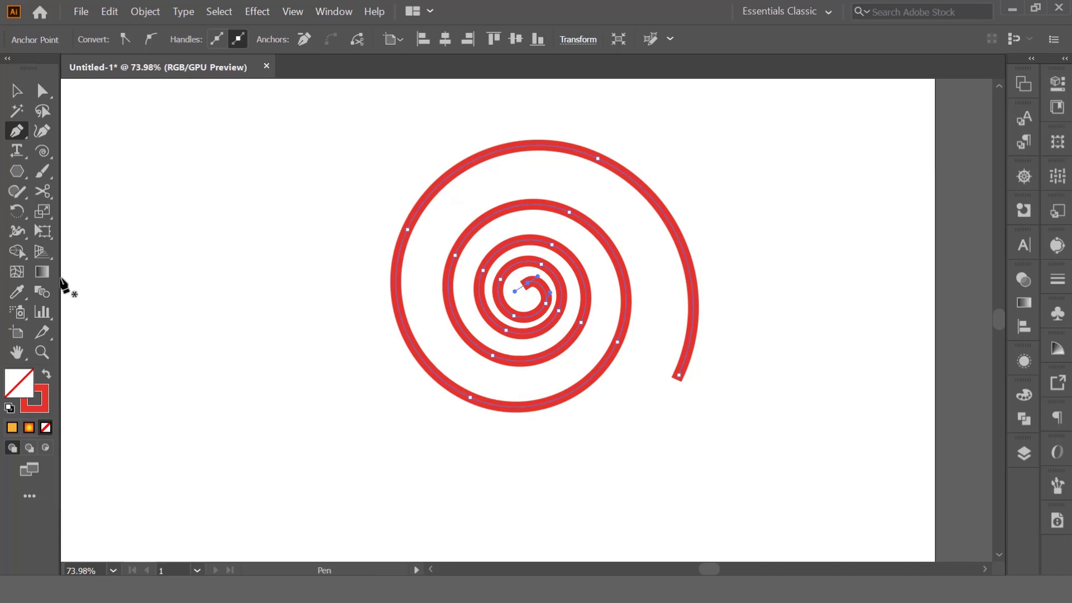
left_click(17, 230)
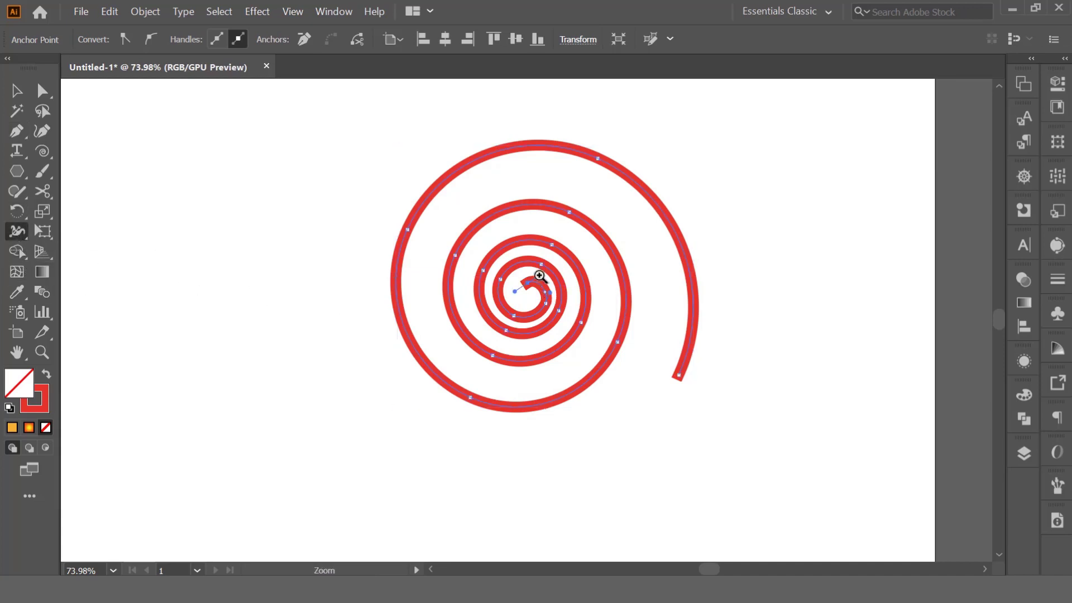
Add width points on the inner coils, thinning one to about 6 px and widening the lower coil to about 18 px
mouse_move(536, 282)
left_mouse_down()
mouse_move(567, 292)
mouse_move(531, 296)
left_mouse_up()
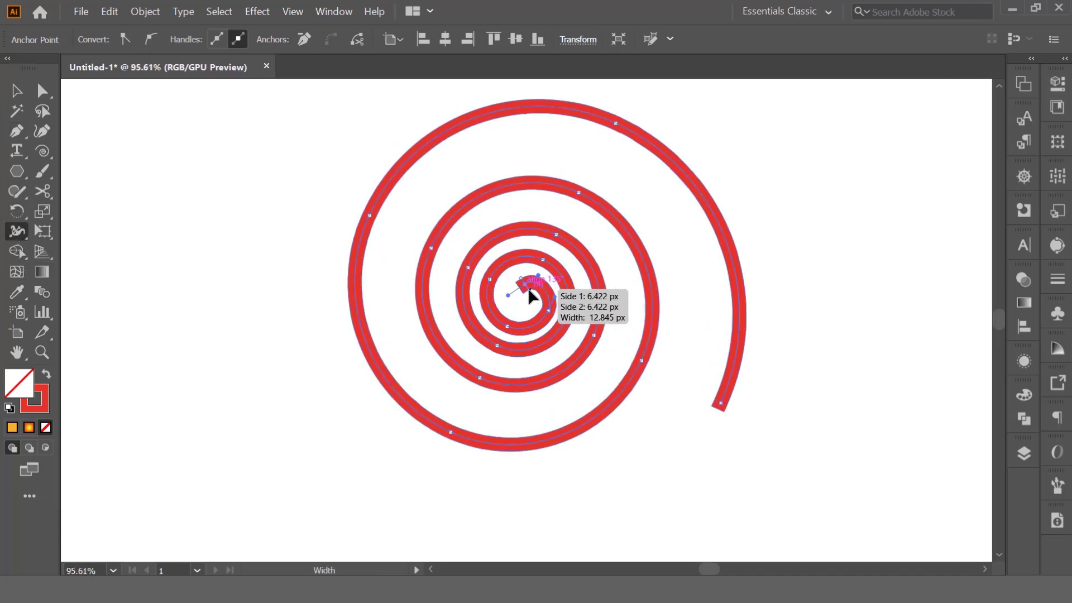
left_click_drag(531, 297, 535, 293)
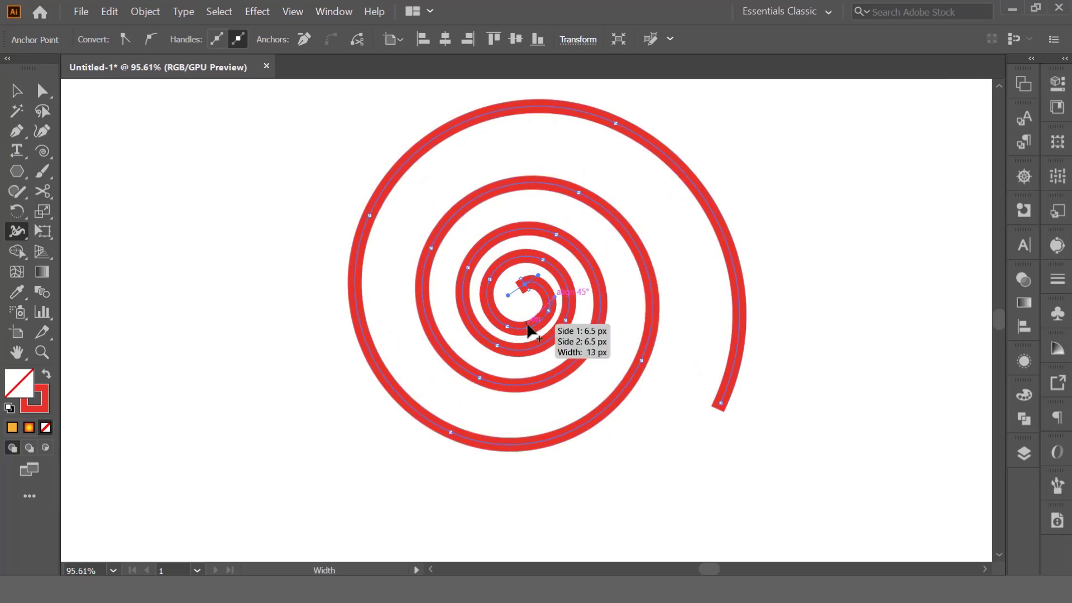
left_click_drag(528, 333, 534, 339)
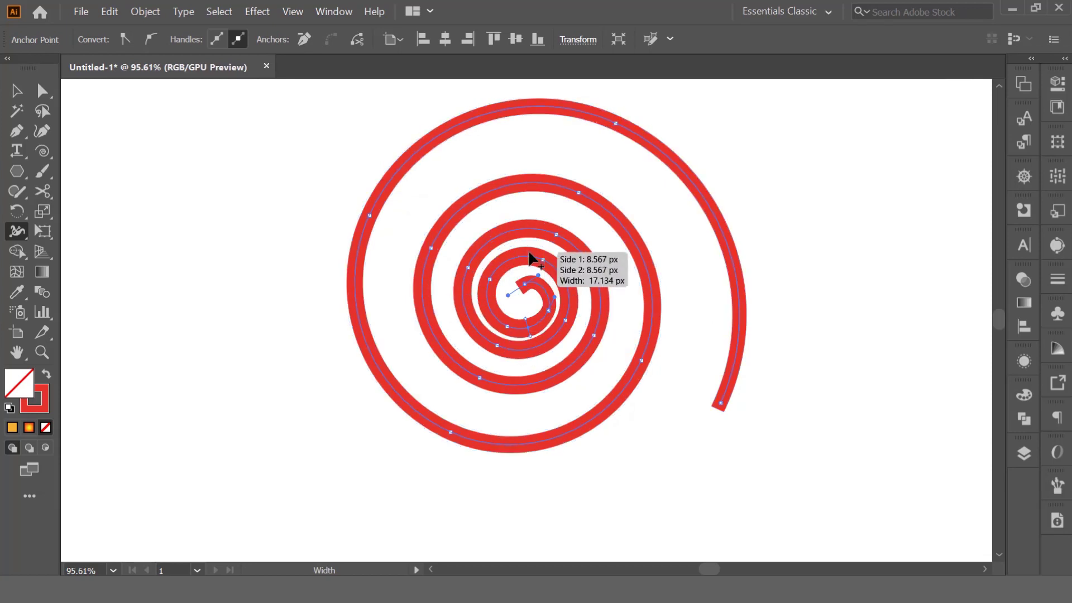
left_click_drag(519, 259, 522, 263)
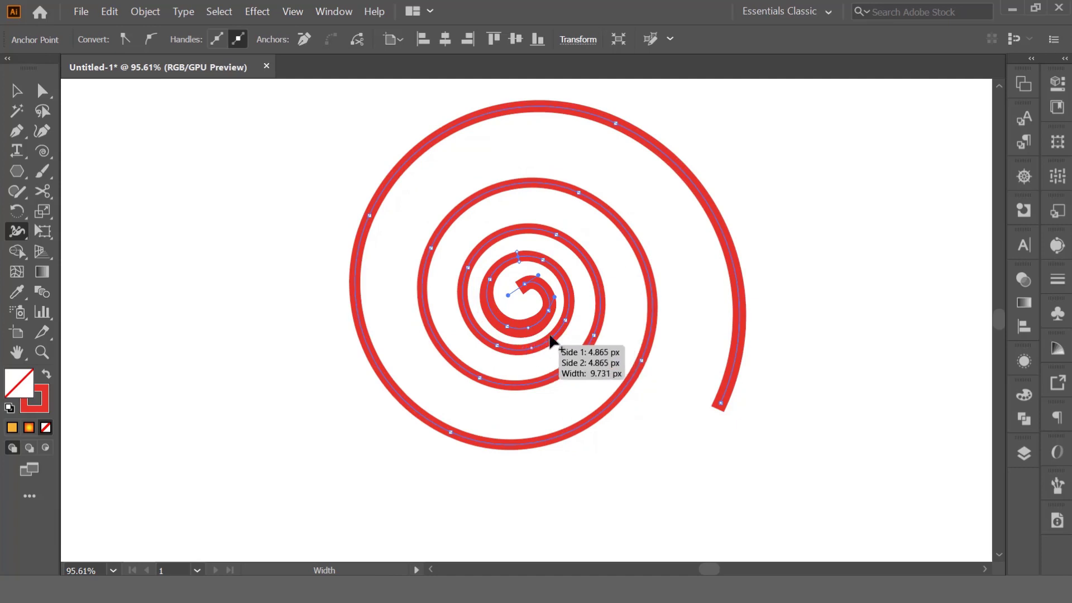
left_click_drag(564, 278, 575, 280)
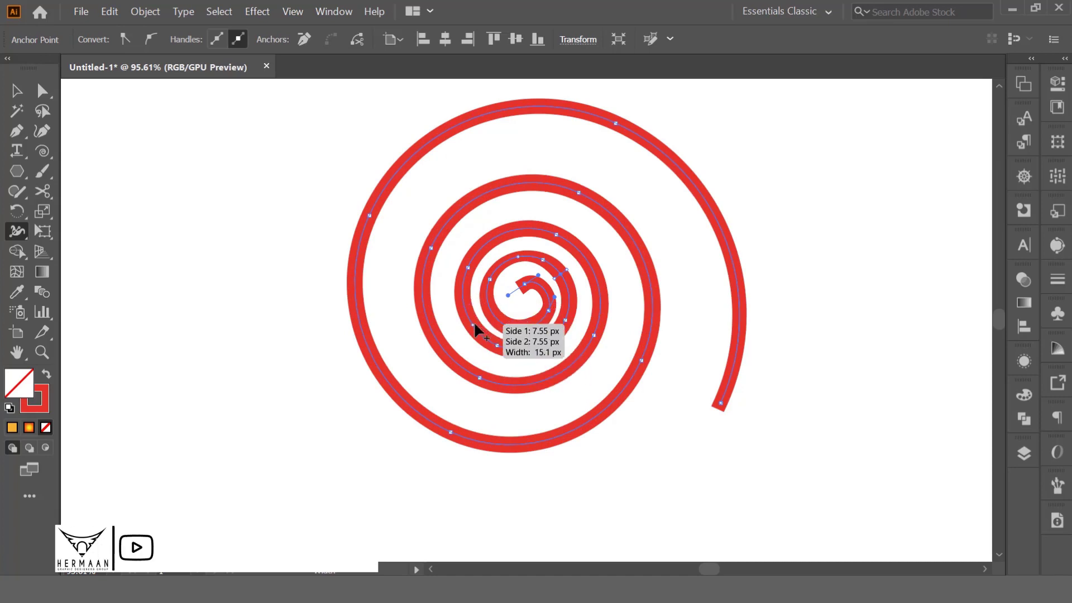
left_click_drag(476, 330, 478, 321)
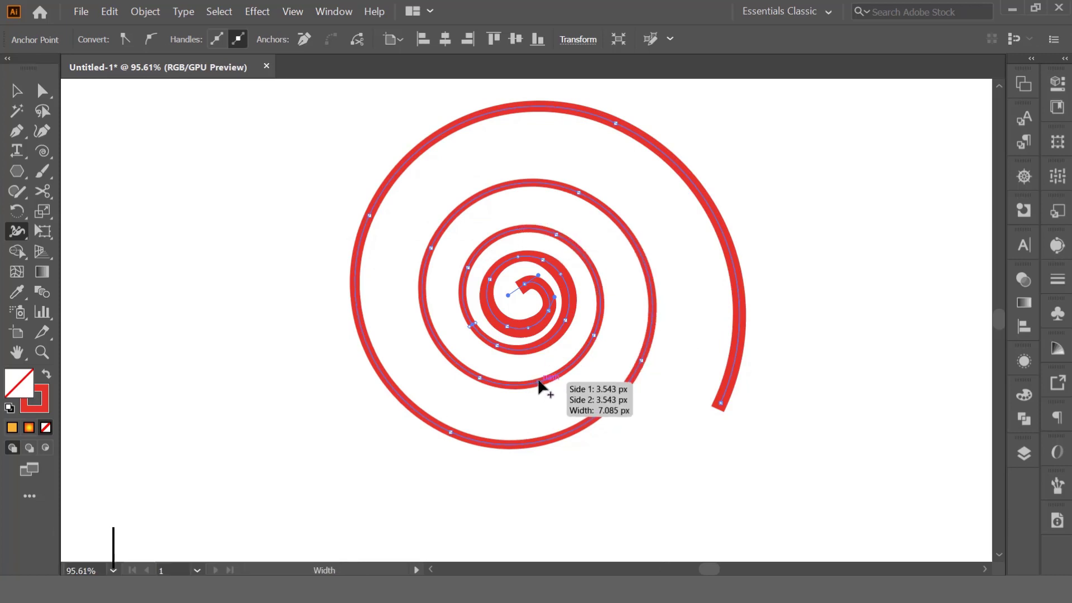
left_click_drag(539, 384, 543, 387)
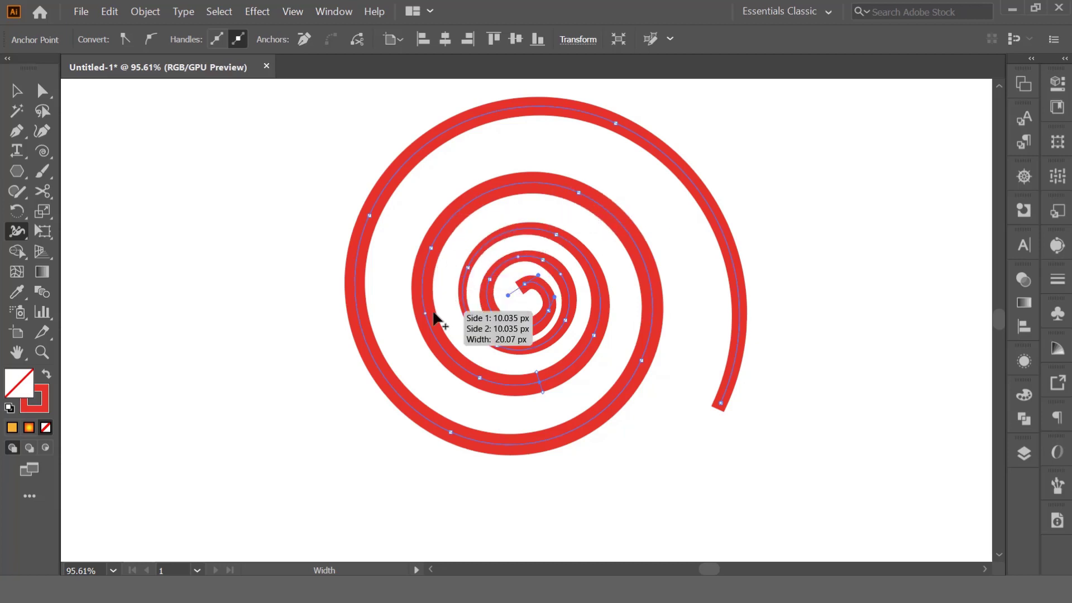
Add width points on the outer coil, thinning the left to about 10 px and flaring the outer end to about 29 px
left_click_drag(433, 312, 457, 283)
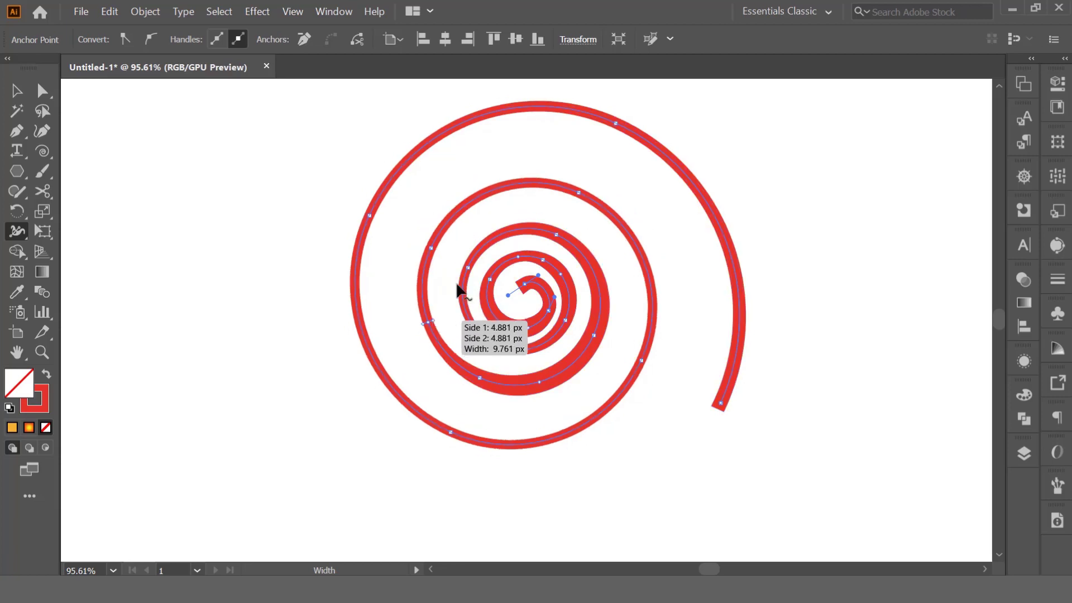
left_click_drag(498, 191, 501, 197)
mouse_move(582, 425)
left_mouse_down()
mouse_move(594, 431)
mouse_move(586, 438)
left_mouse_up()
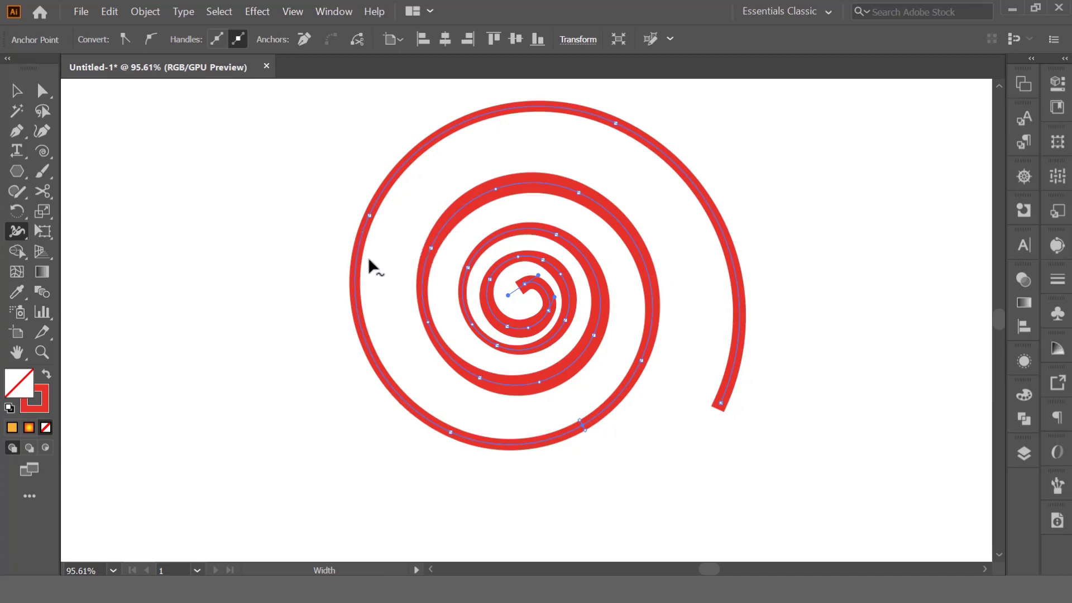
left_click_drag(360, 285, 365, 284)
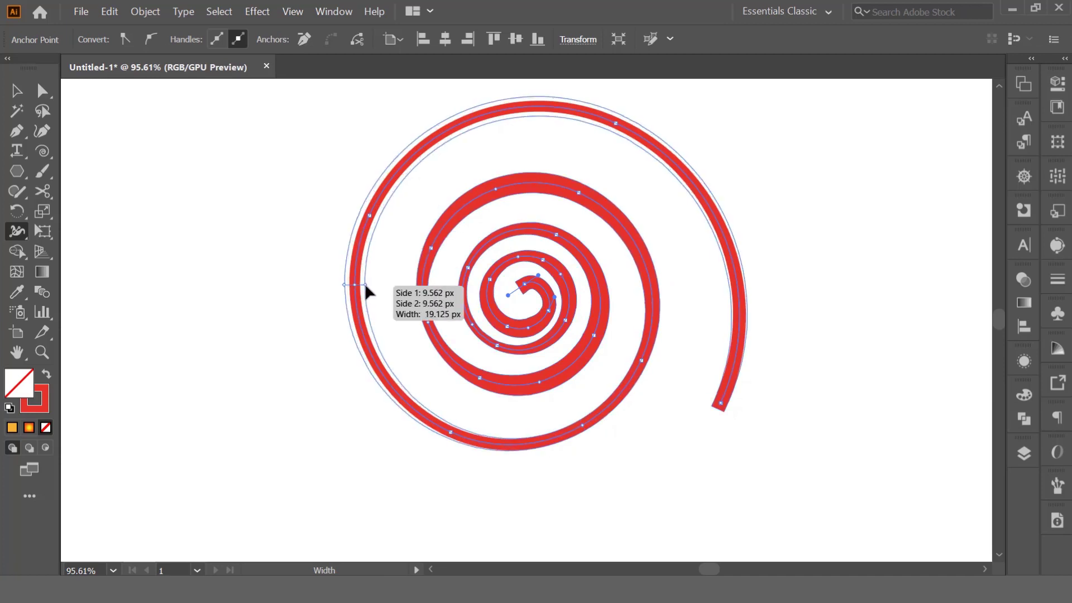
left_click_drag(562, 117, 565, 115)
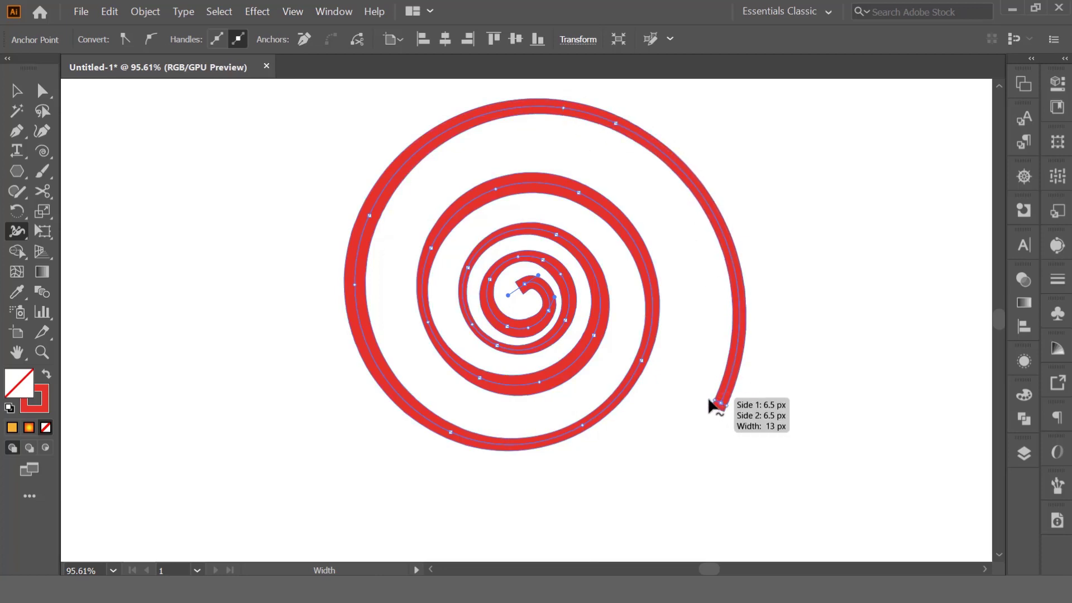
left_click_drag(719, 408, 707, 403)
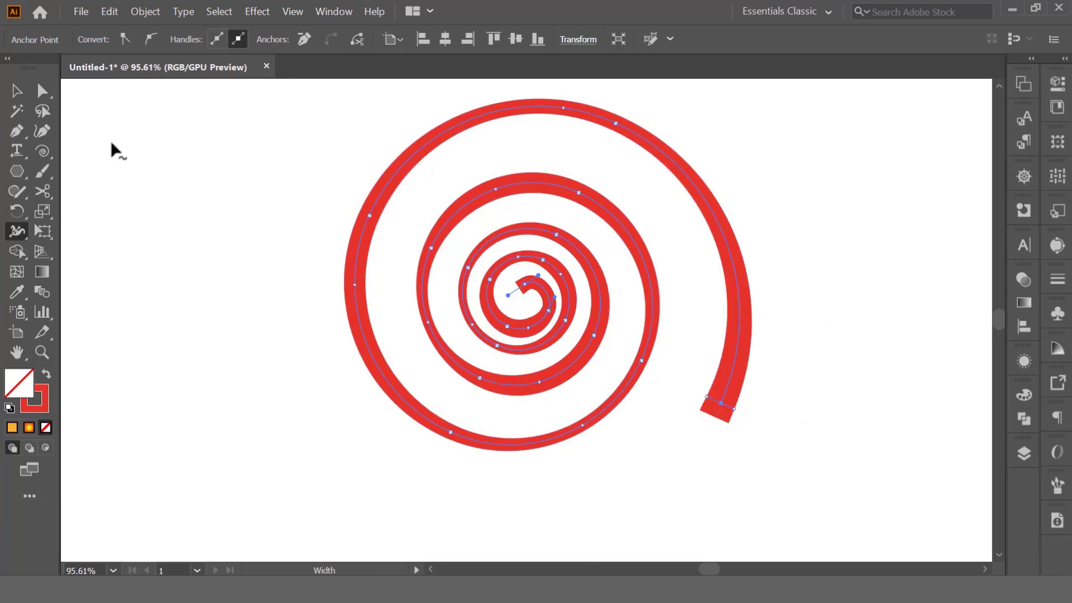
Adjust the anchor and curve at the spiral's outer end and select the whole spiral
left_click(21, 132)
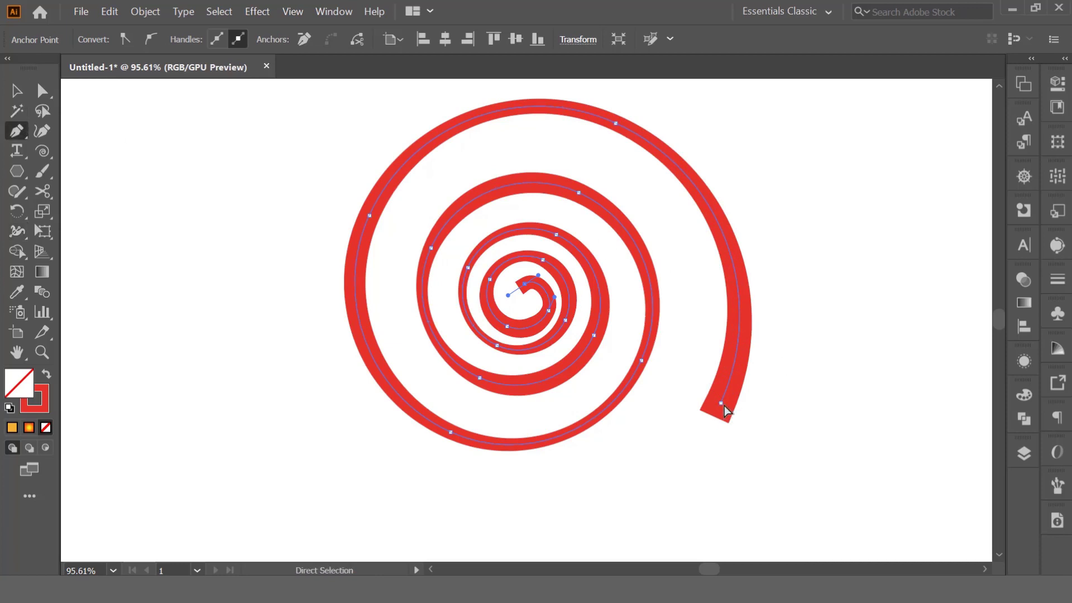
left_click_drag(722, 403, 701, 403)
left_click_drag(747, 297, 753, 297)
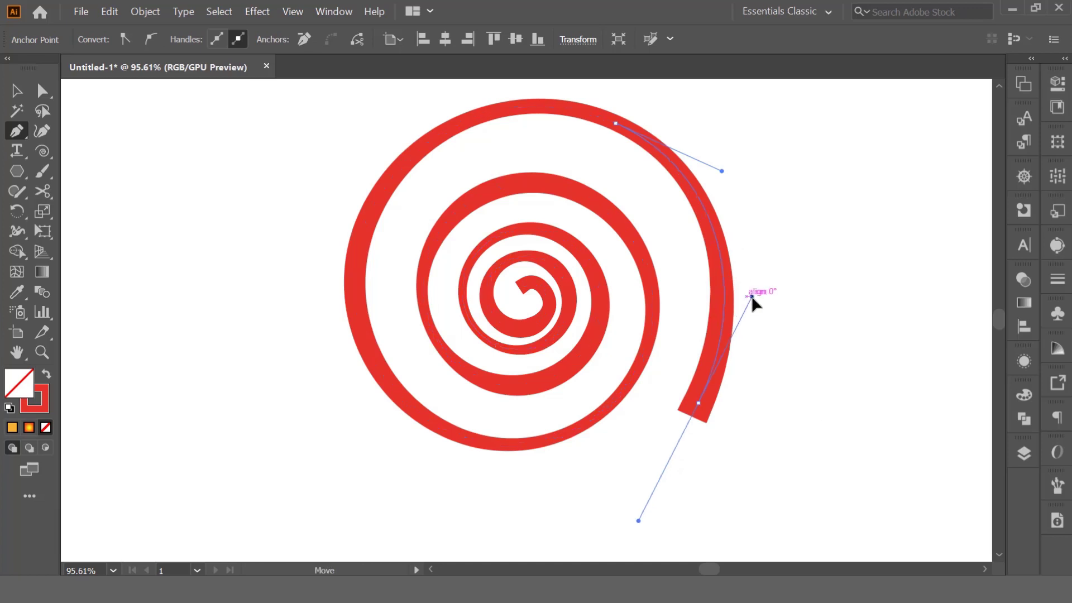
left_click_drag(701, 412, 703, 414)
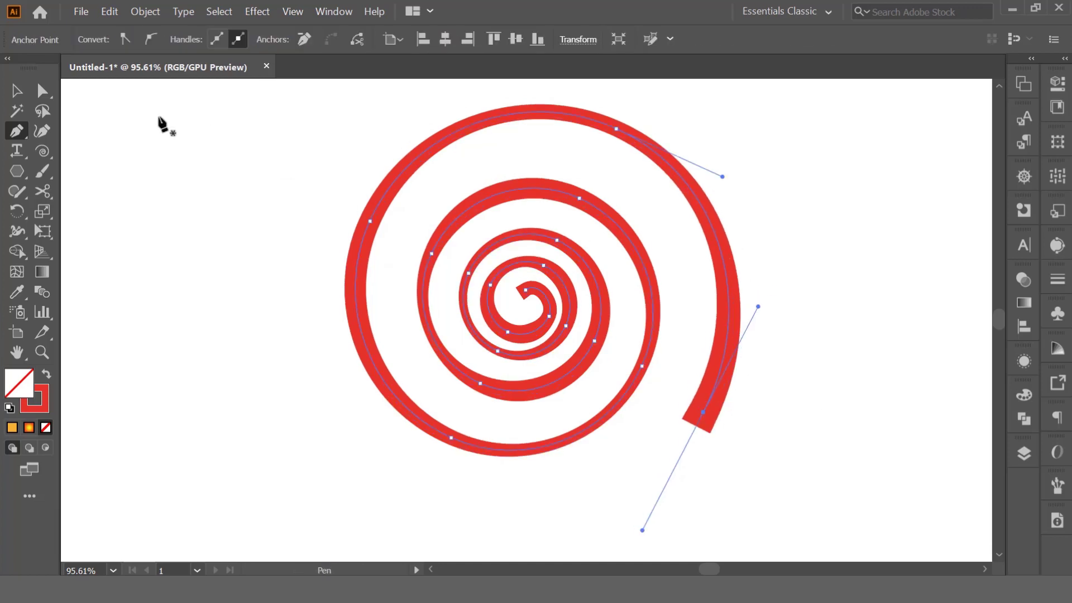
left_click(18, 95)
left_click_drag(244, 124, 799, 428)
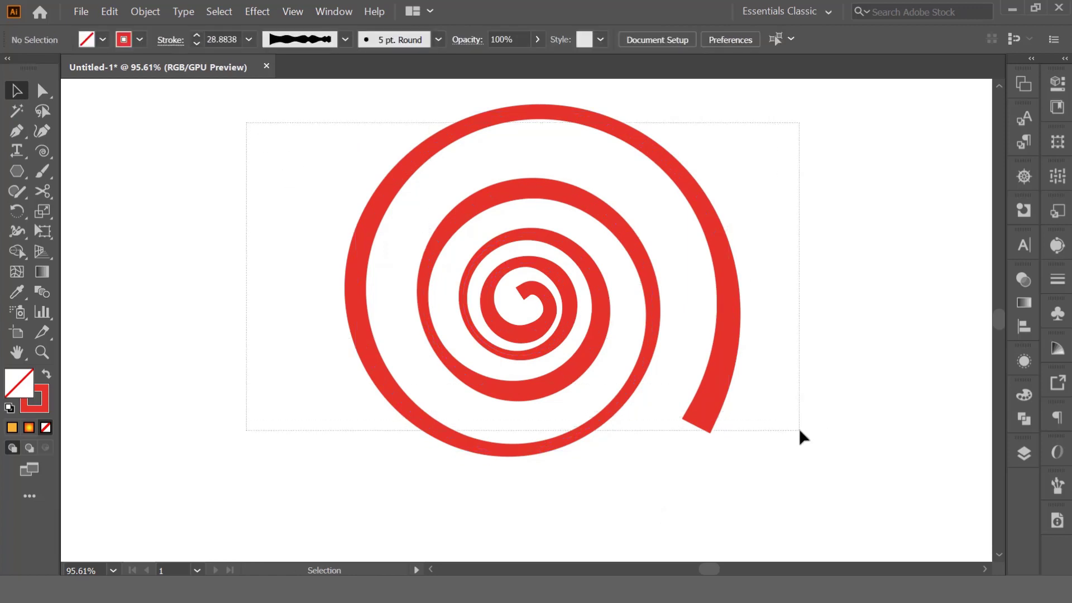
Narrow the inner stroke width so the spiral tapers toward the centre
key("shift+w")
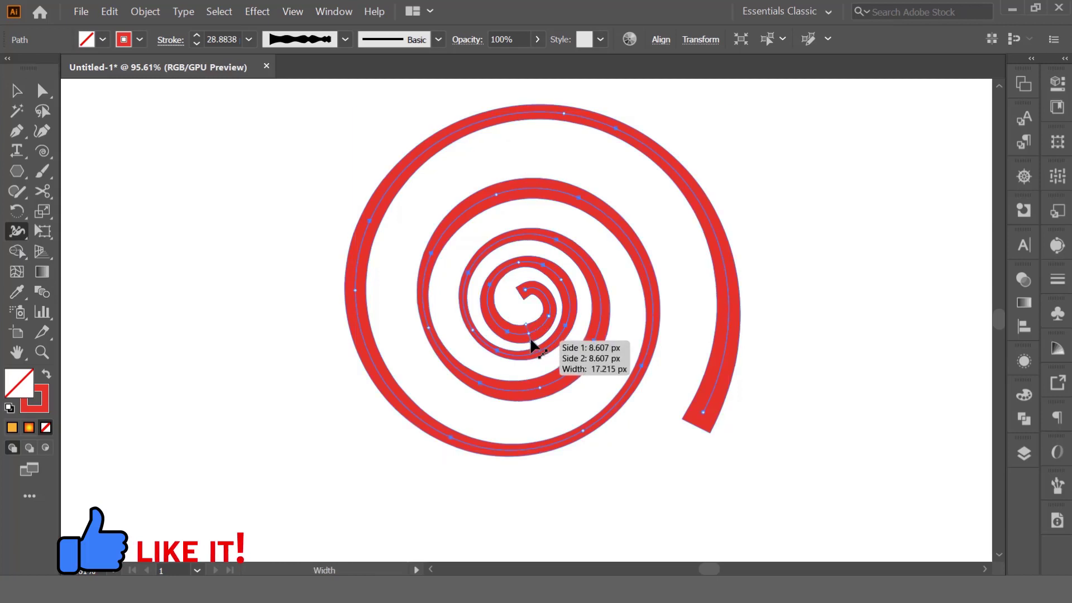
left_click_drag(529, 342, 530, 342)
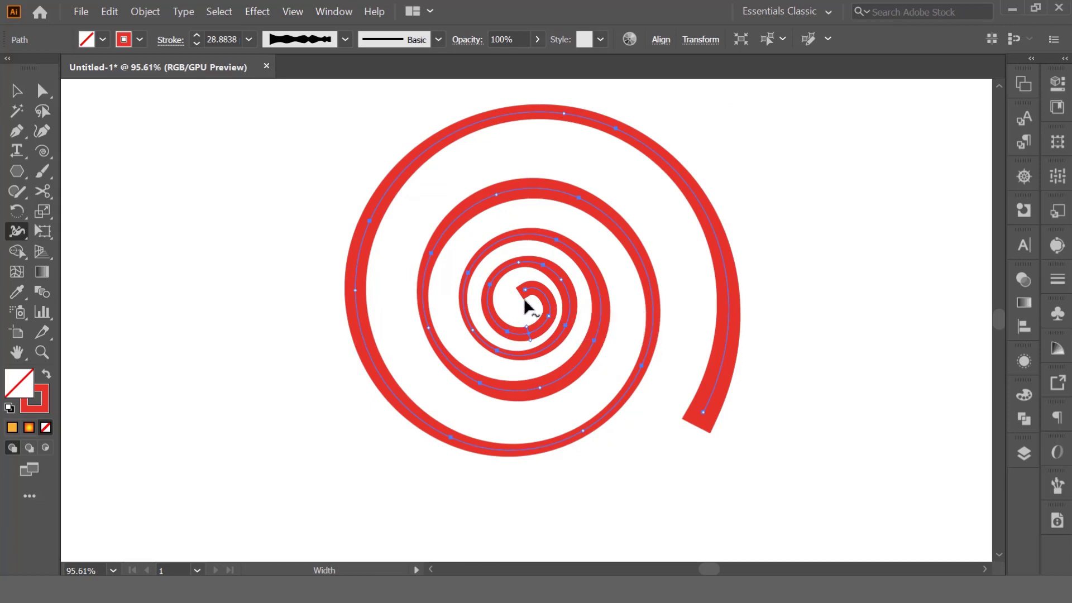
left_click(22, 94)
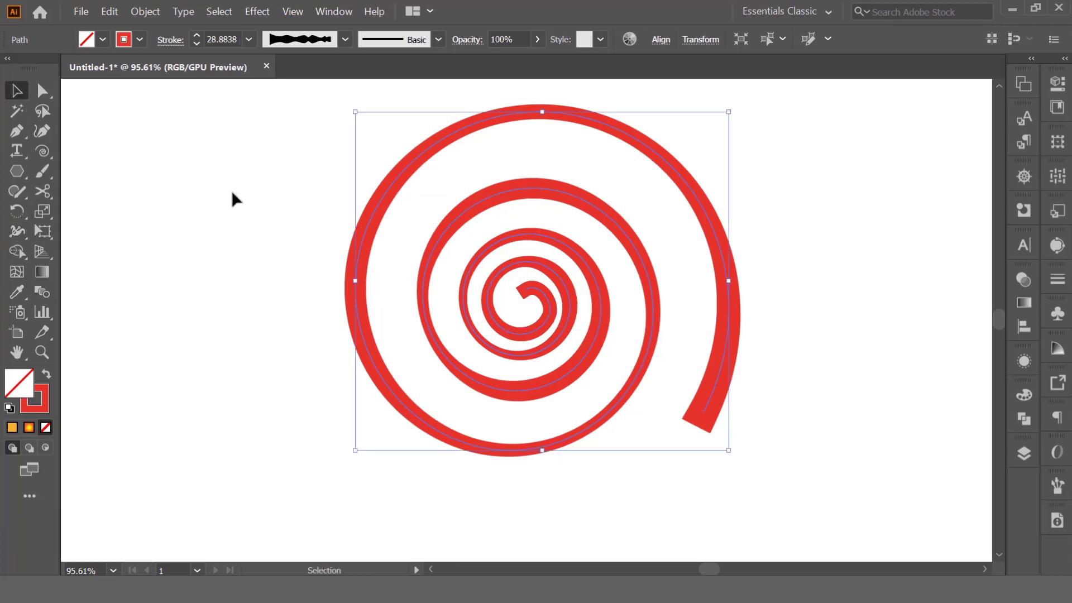
left_click_drag(257, 154, 861, 514)
Give the spiral no fill and a radial yellow-to-red gradient stroke, adjusting the yellow stop and midpoint
left_click(1025, 302)
left_click(893, 398)
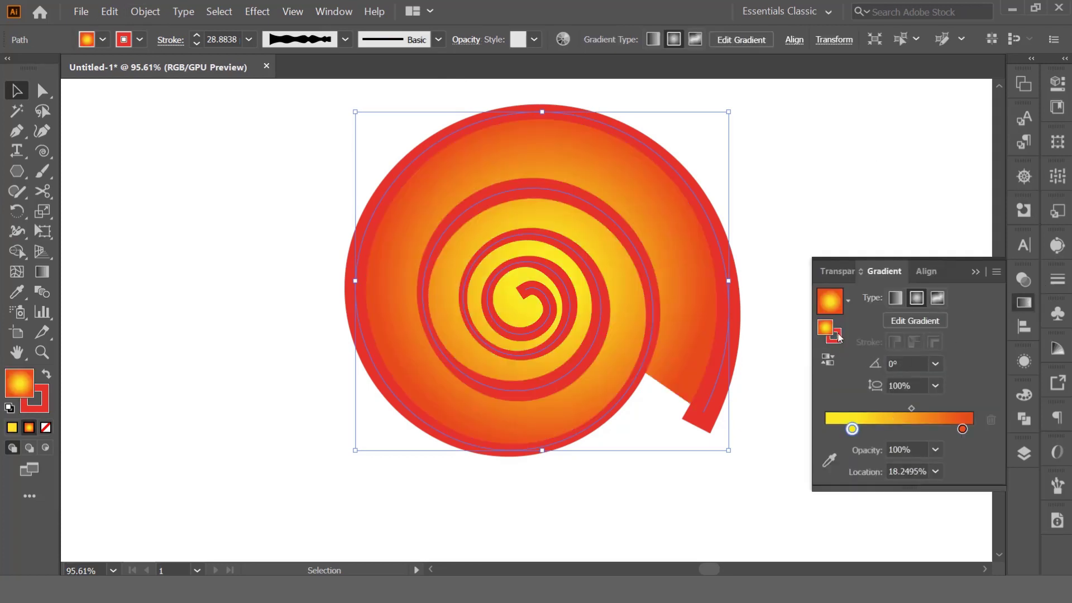
key("slash")
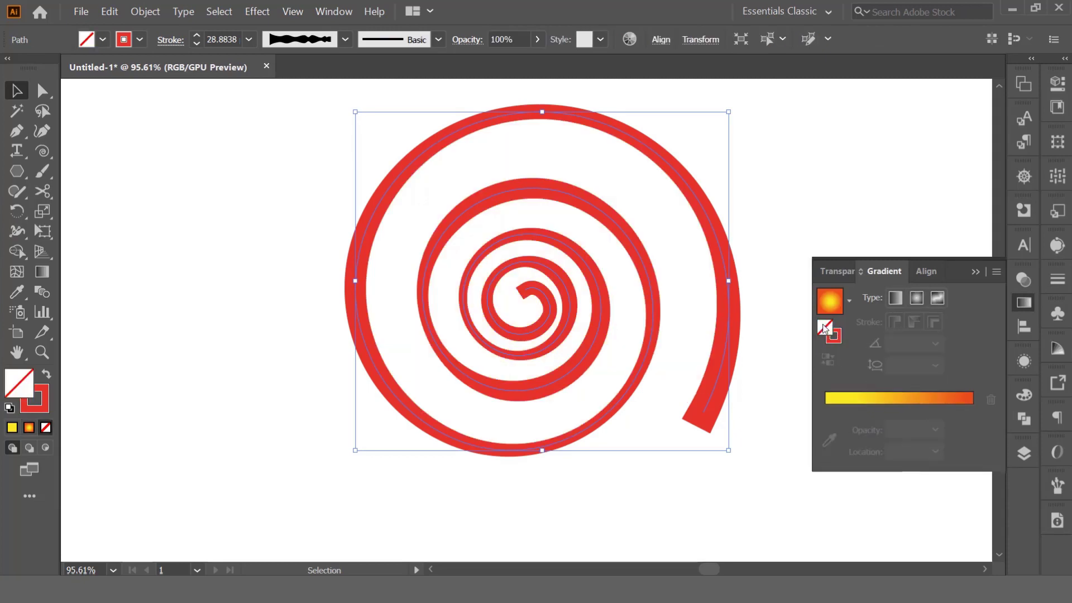
left_click(839, 336)
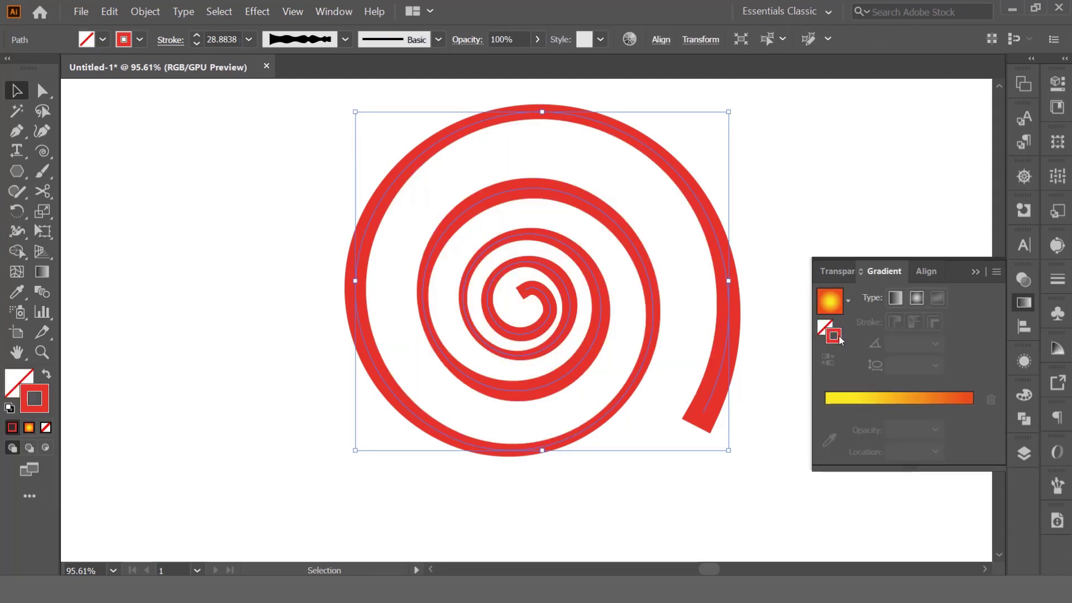
left_click(887, 398)
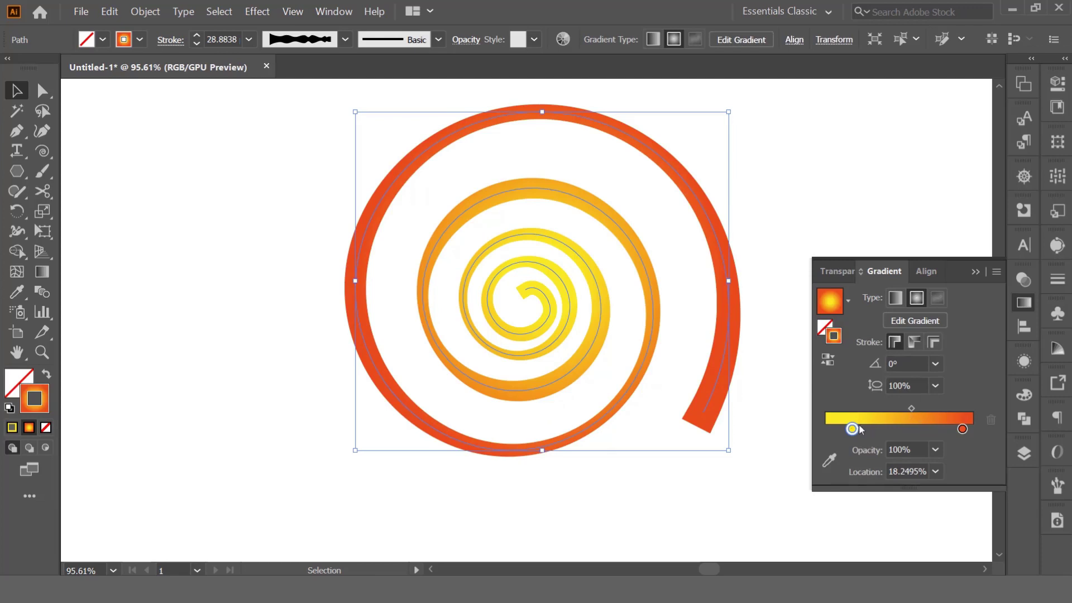
left_click_drag(859, 429, 845, 429)
left_click_drag(905, 410, 919, 409)
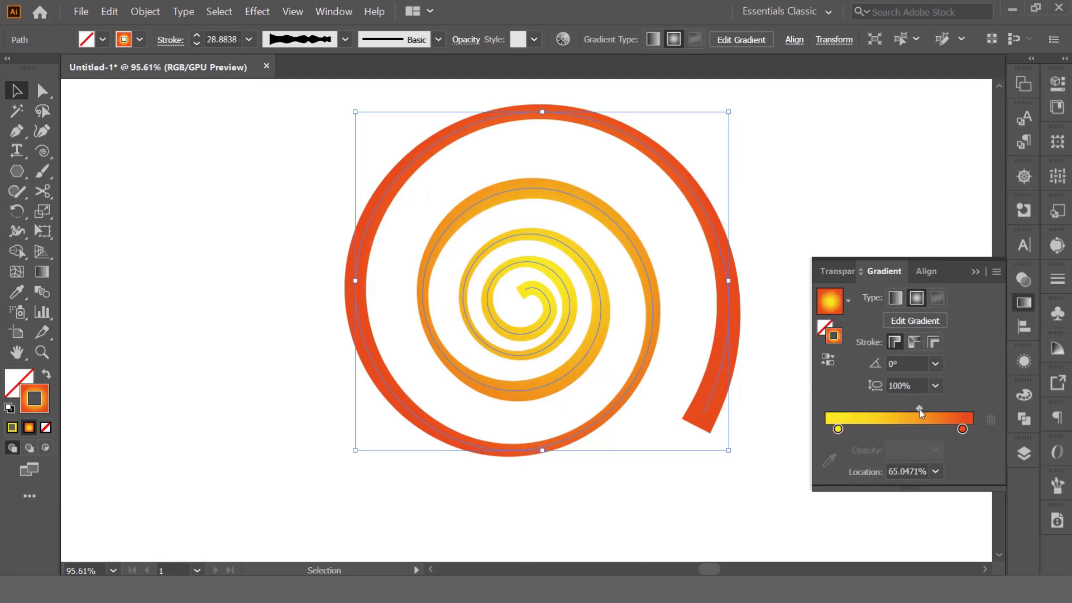
left_click_drag(839, 430, 863, 430)
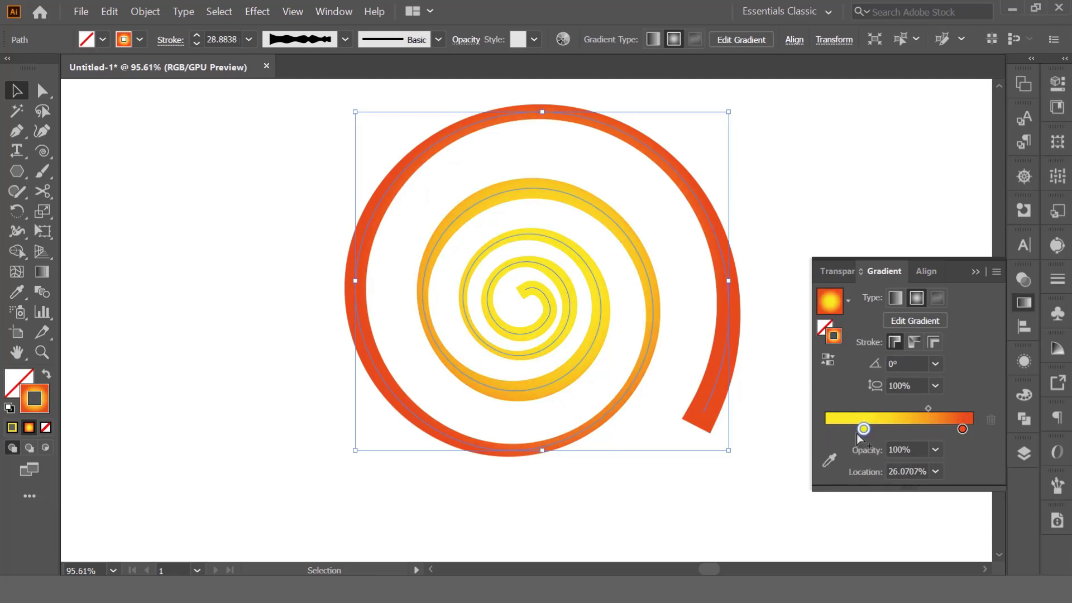
mouse_move(927, 408)
left_mouse_down()
mouse_move(850, 429)
mouse_move(918, 408)
left_mouse_up()
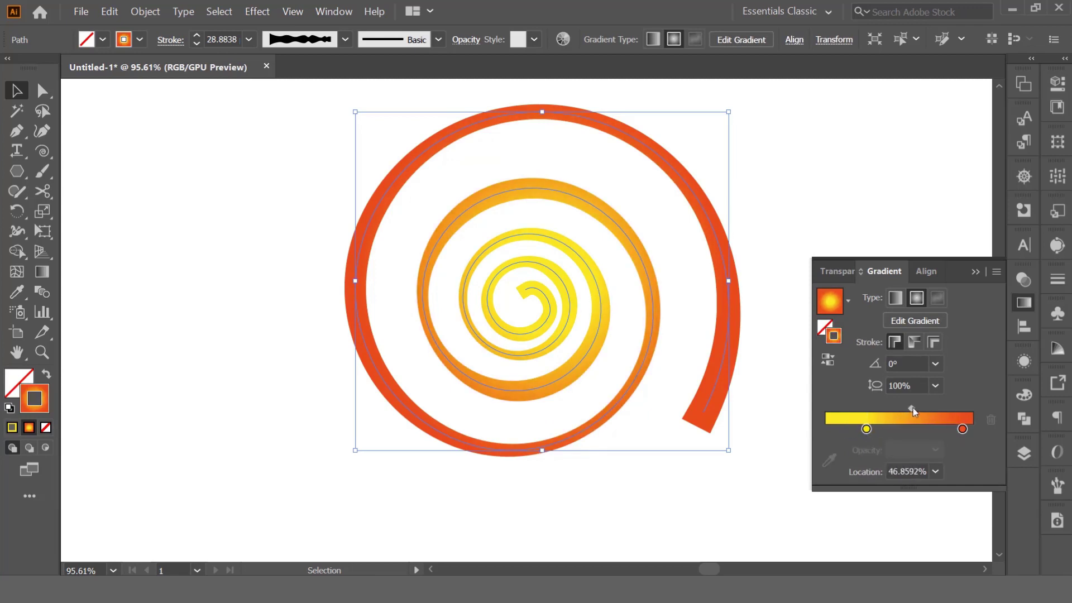
Expand the gradient stroke into a filled shape with Object > Expand Appearance
left_click(973, 273)
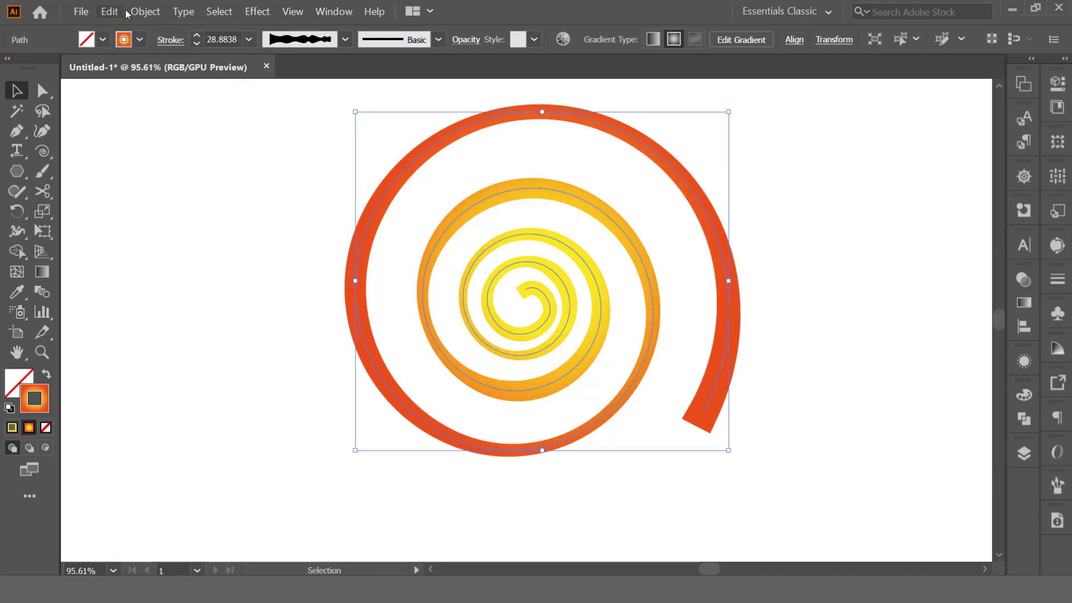
left_click(145, 11)
left_click(187, 171)
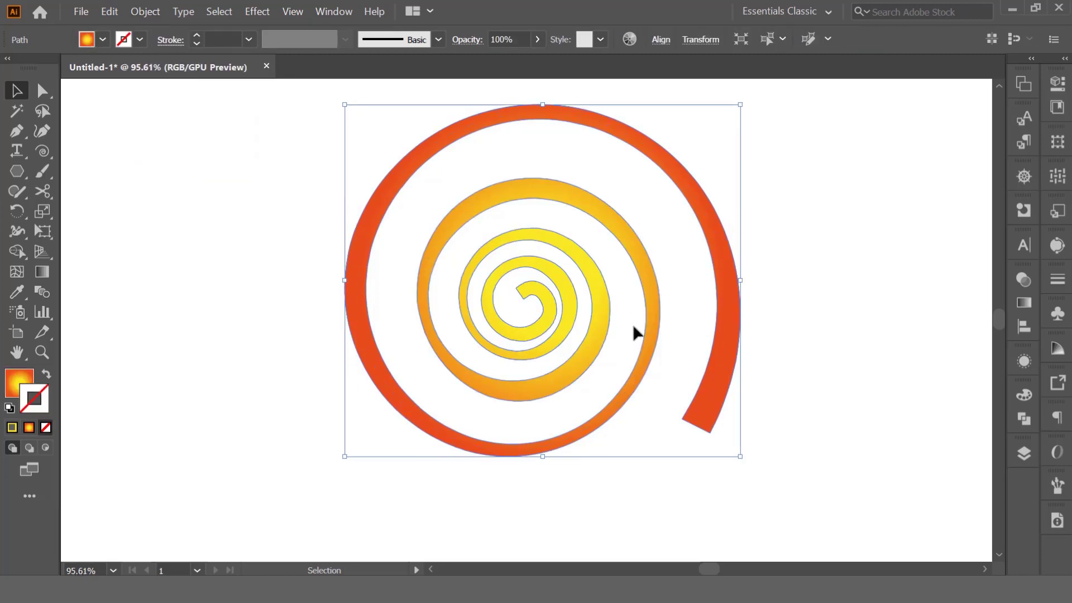
Apply a Roughen effect with 1% relative size, low detail and smooth points, with preview on
left_click(291, 19)
left_click(257, 11)
mouse_move(295, 136)
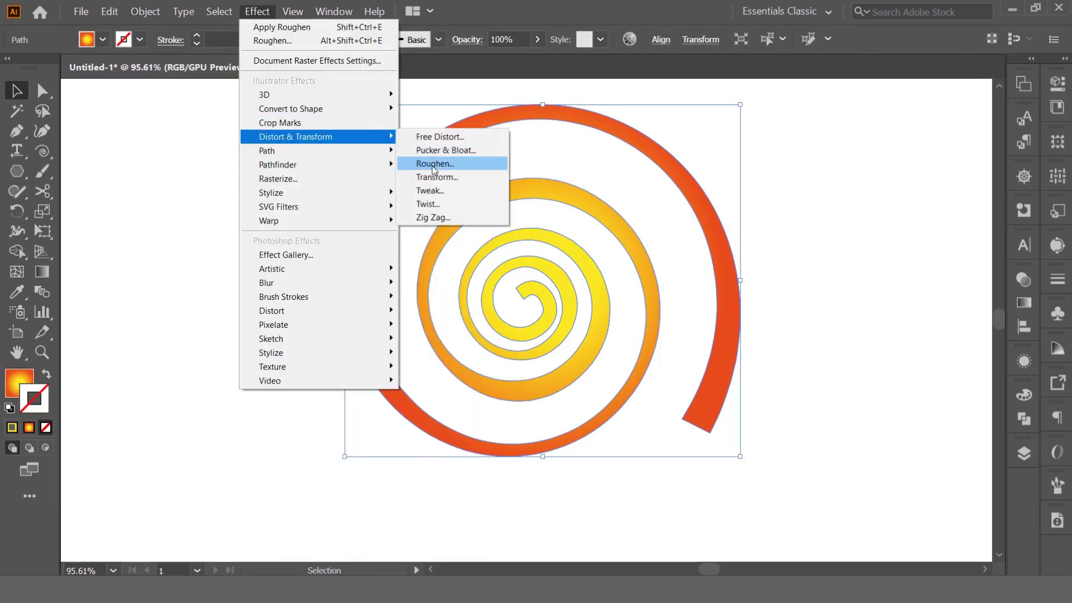
left_click(432, 166)
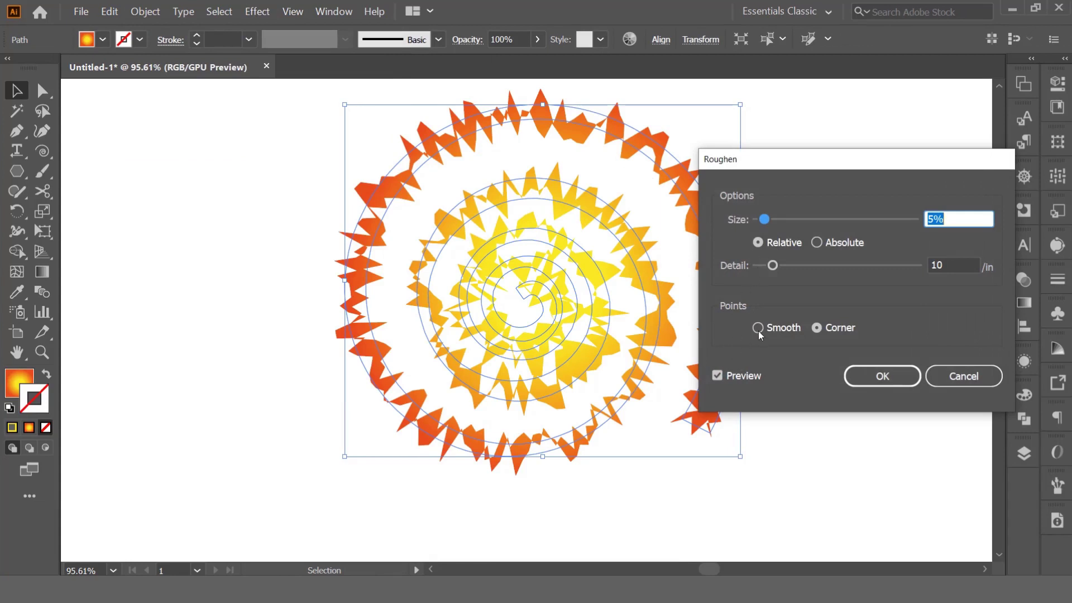
left_click(758, 327)
left_click_drag(773, 266, 771, 268)
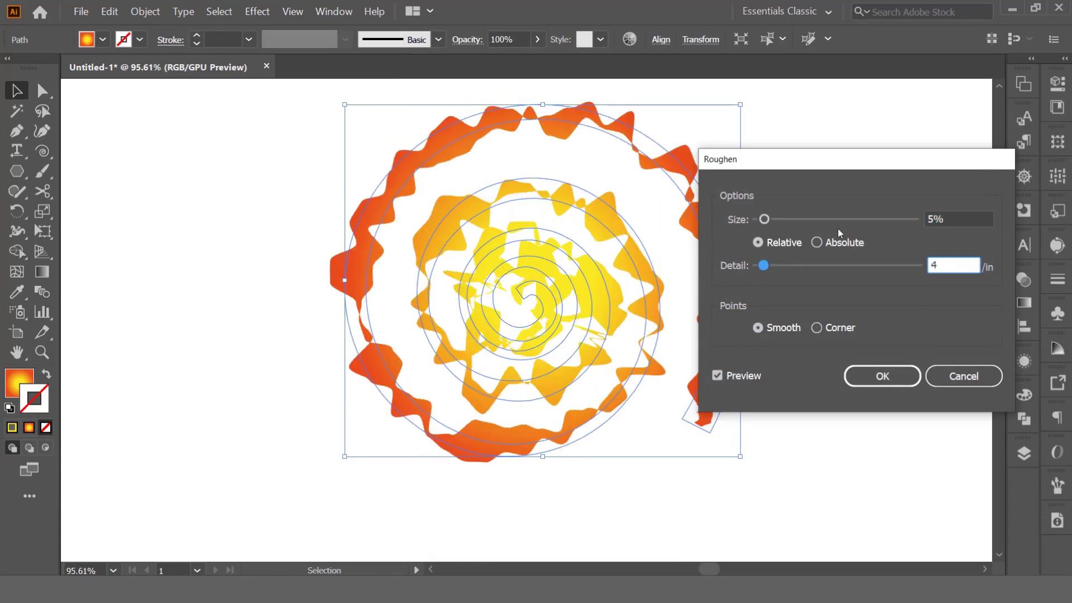
left_click(948, 225)
type("1")
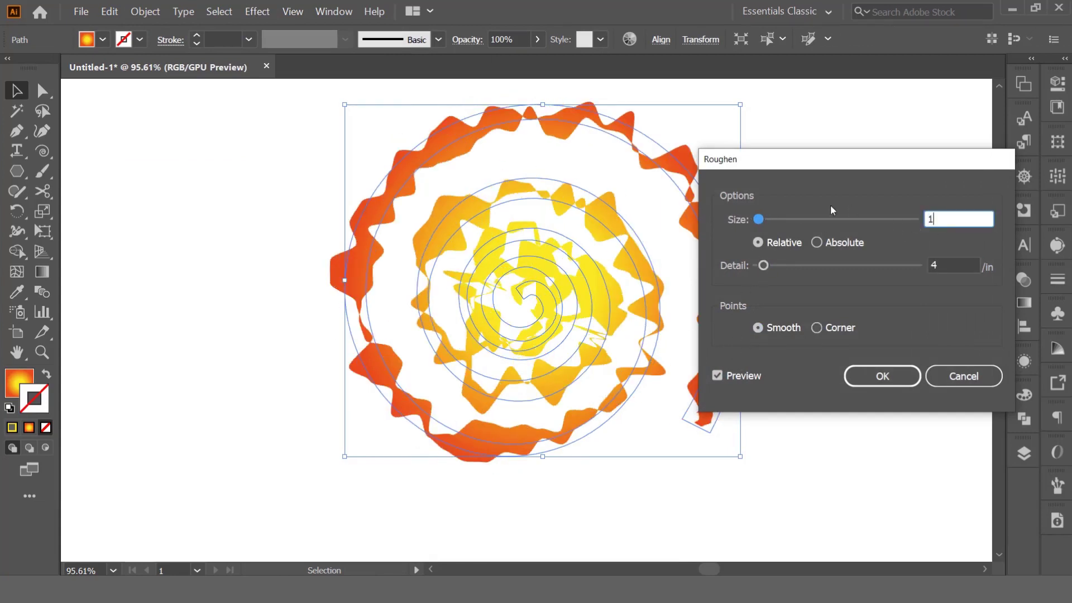
left_click(764, 265)
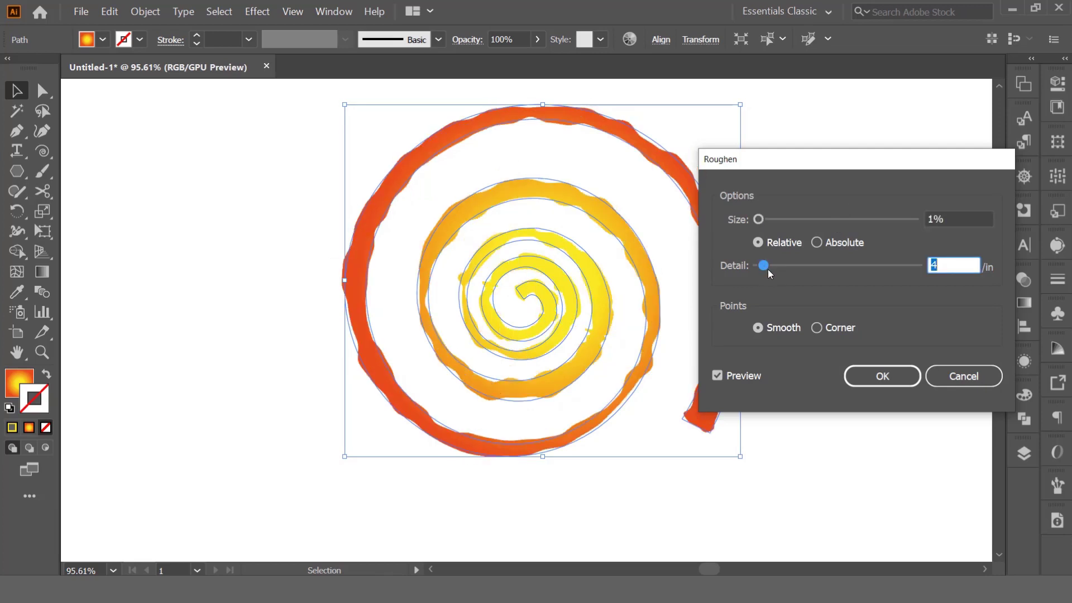
left_click_drag(762, 266, 767, 267)
mouse_move(825, 165)
left_mouse_down()
mouse_move(743, 186)
mouse_move(752, 192)
left_mouse_up()
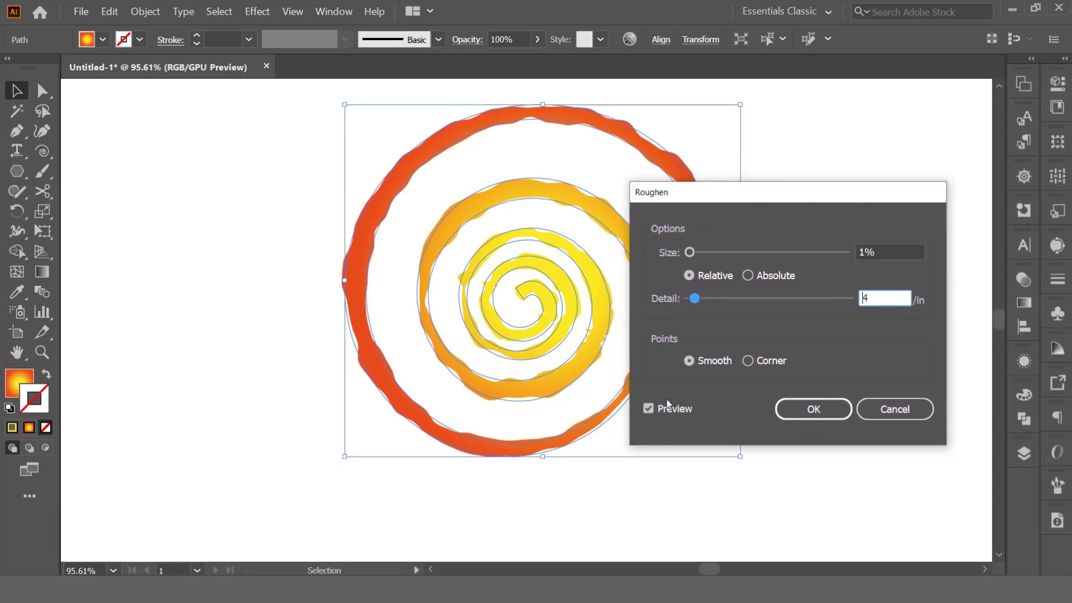
left_click(653, 410)
left_click(652, 410)
left_click(784, 407)
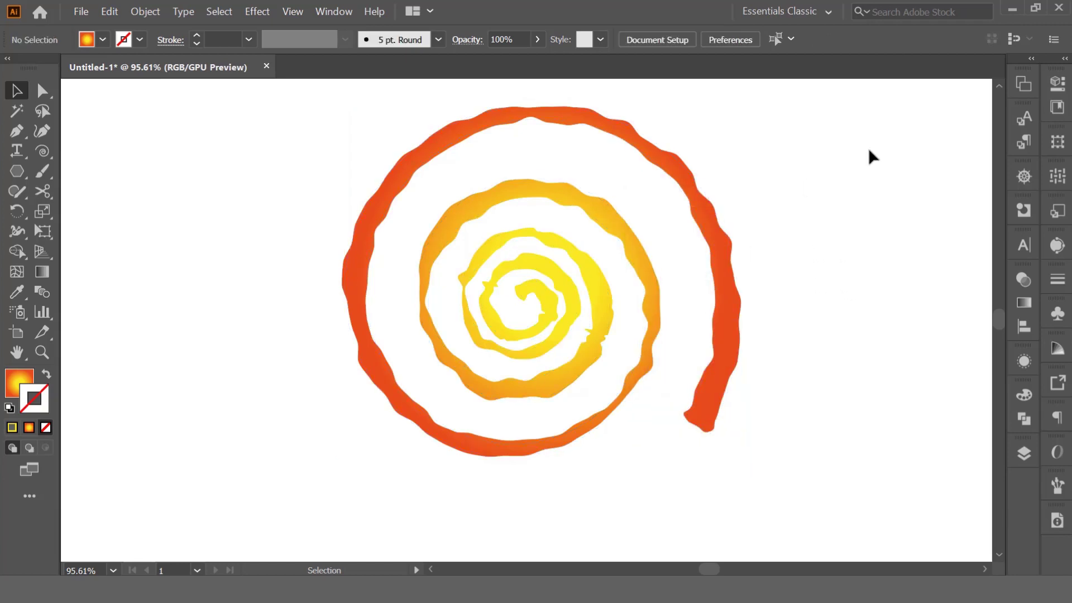
Draw a horizontal and a vertical black line crossing the spiral and group them
left_click_drag(819, 191, 804, 228)
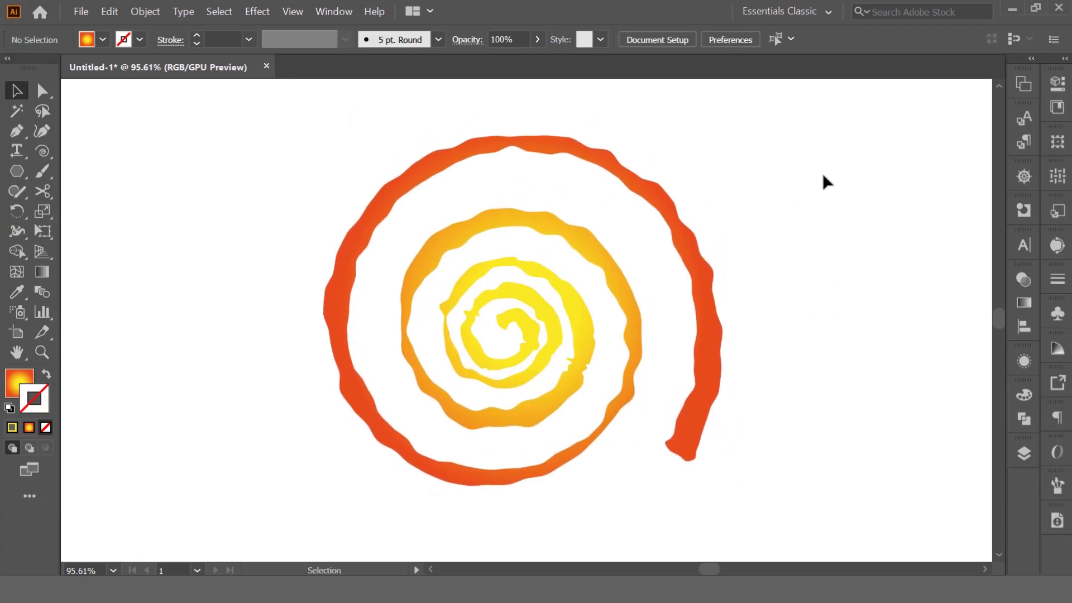
left_click_drag(42, 151, 111, 151)
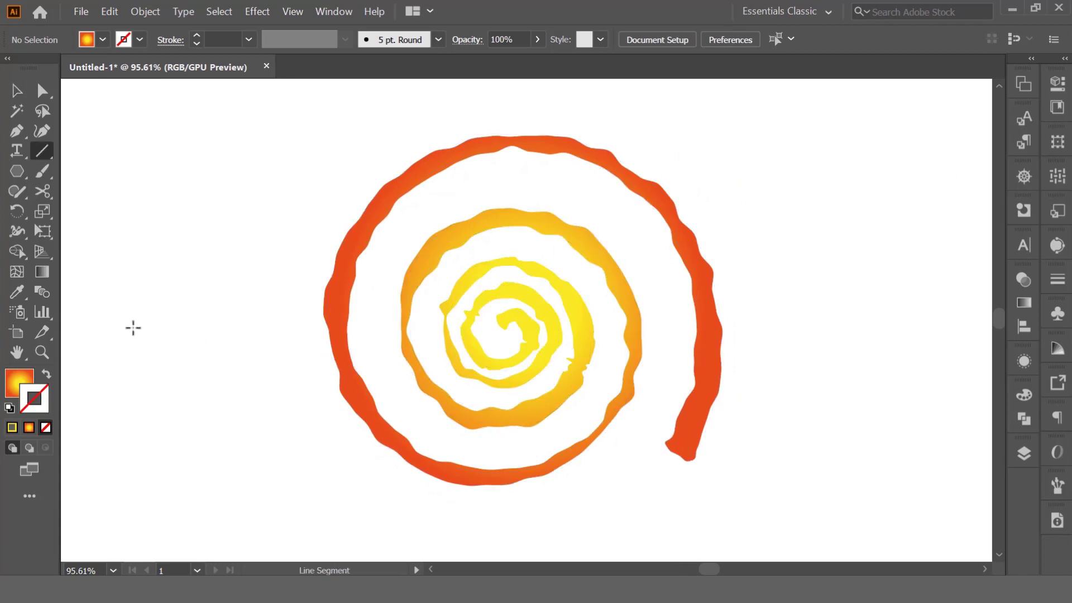
left_click_drag(133, 328, 841, 328)
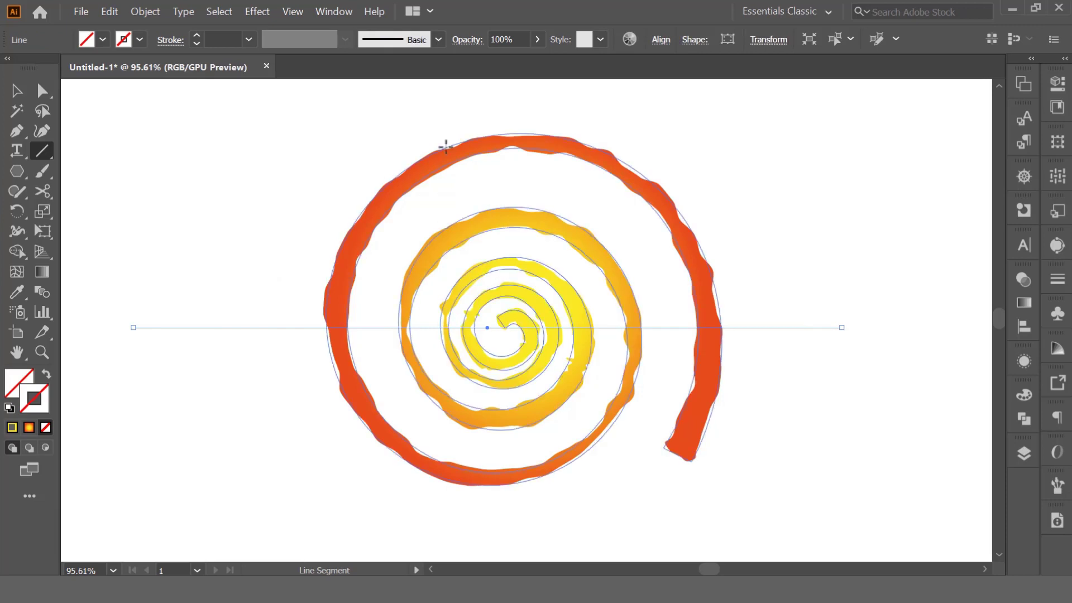
left_click_drag(467, 328, 467, 550)
left_click(18, 94)
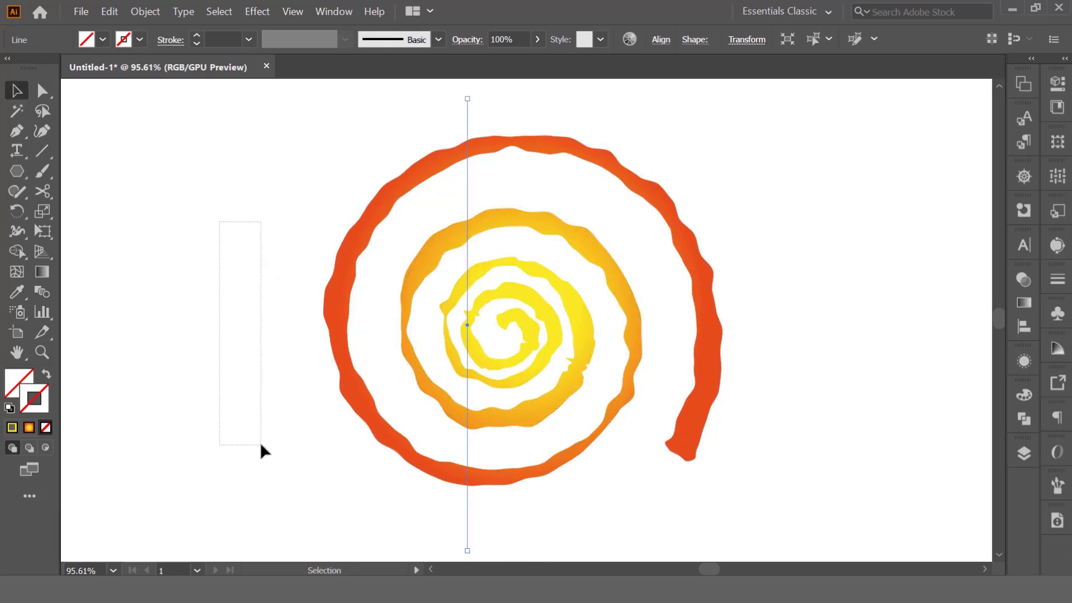
left_click_drag(250, 407, 261, 444)
left_click(123, 40)
left_click(46, 65)
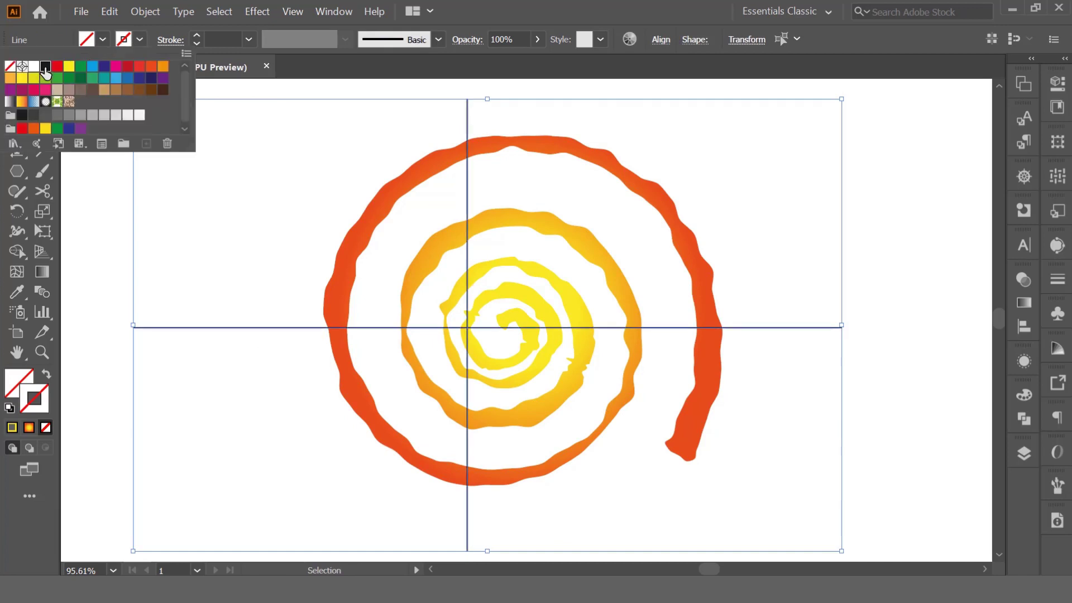
right_click(303, 321)
left_click(361, 400)
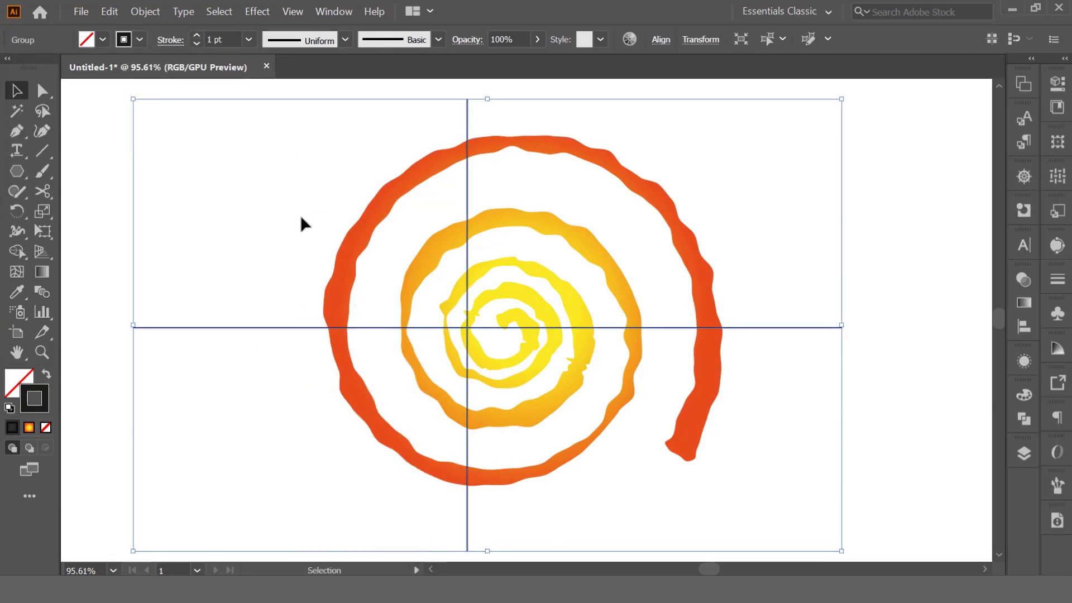
Center the spiral and the line group horizontally and vertically using the Align options
left_click_drag(296, 182, 517, 386)
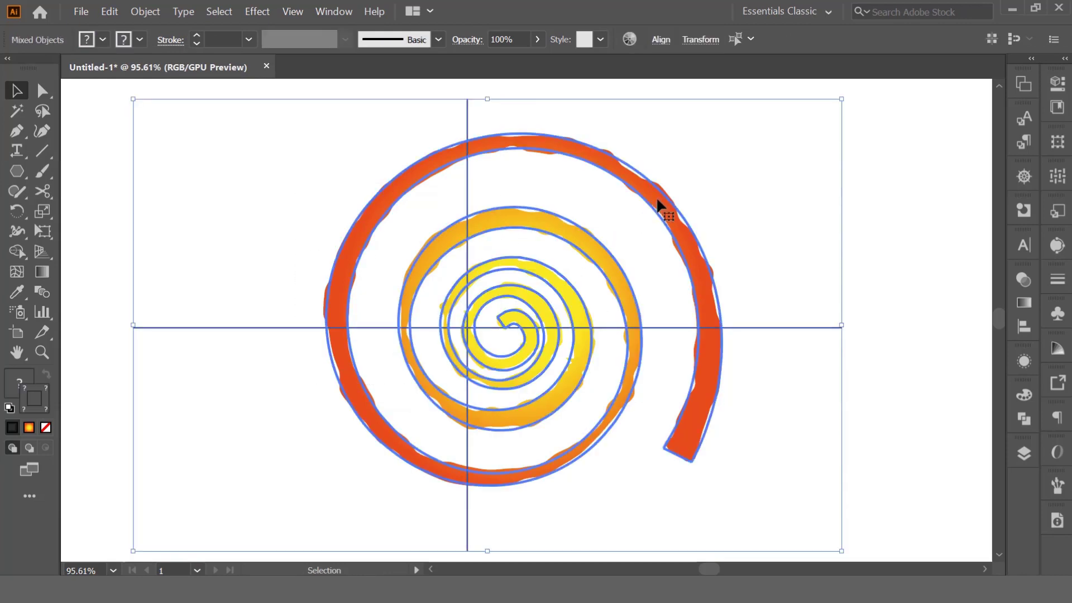
left_click(660, 39)
left_click(647, 187)
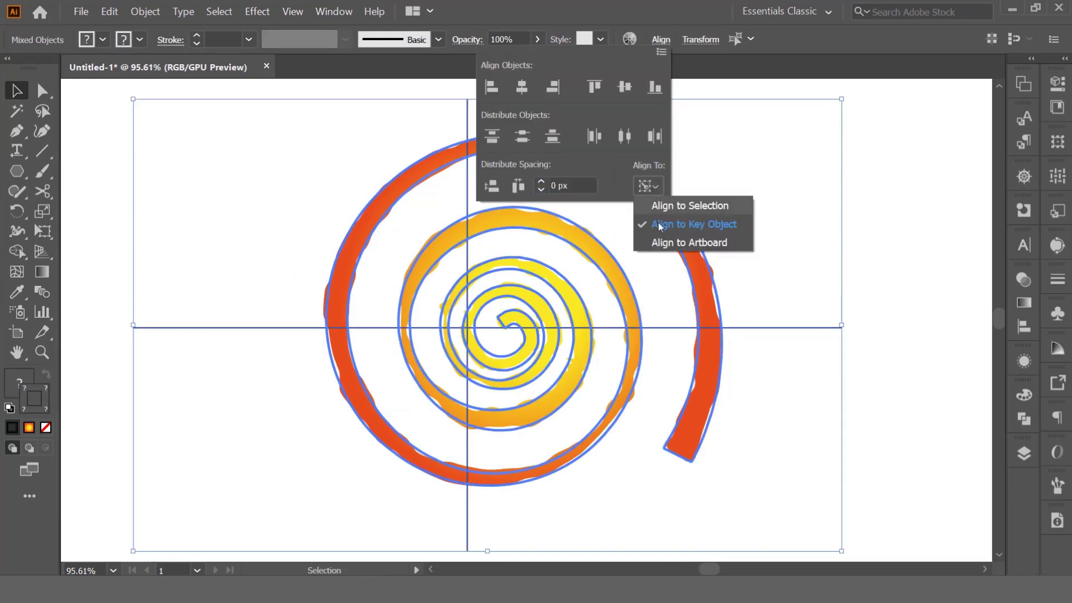
left_click(659, 205)
left_click(521, 88)
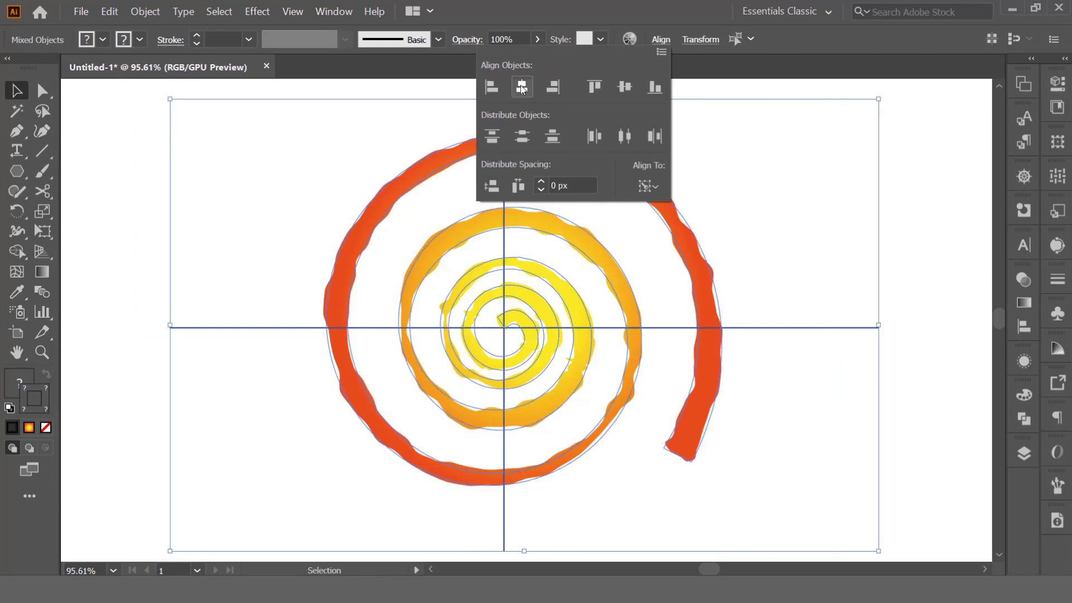
left_click(624, 88)
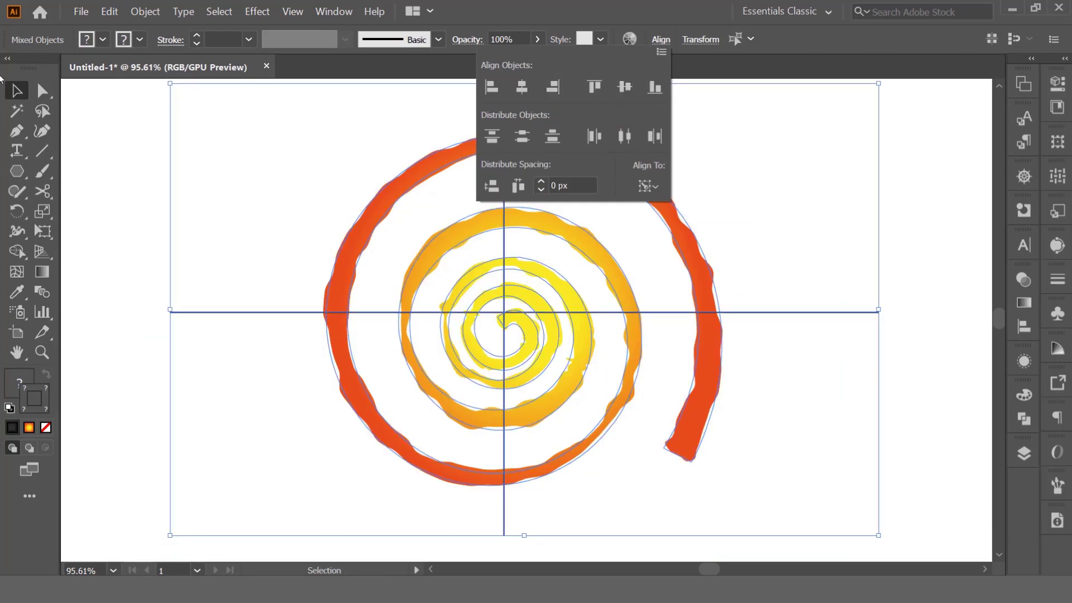
Nudge the spiral up and back down, then deselect everything
left_click(260, 98)
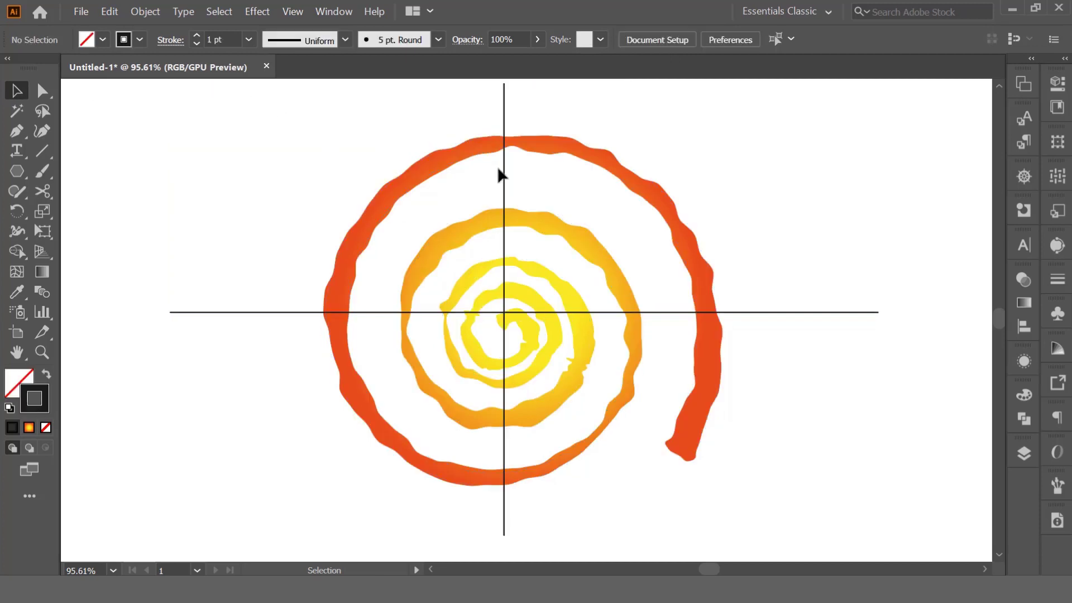
left_click(690, 261)
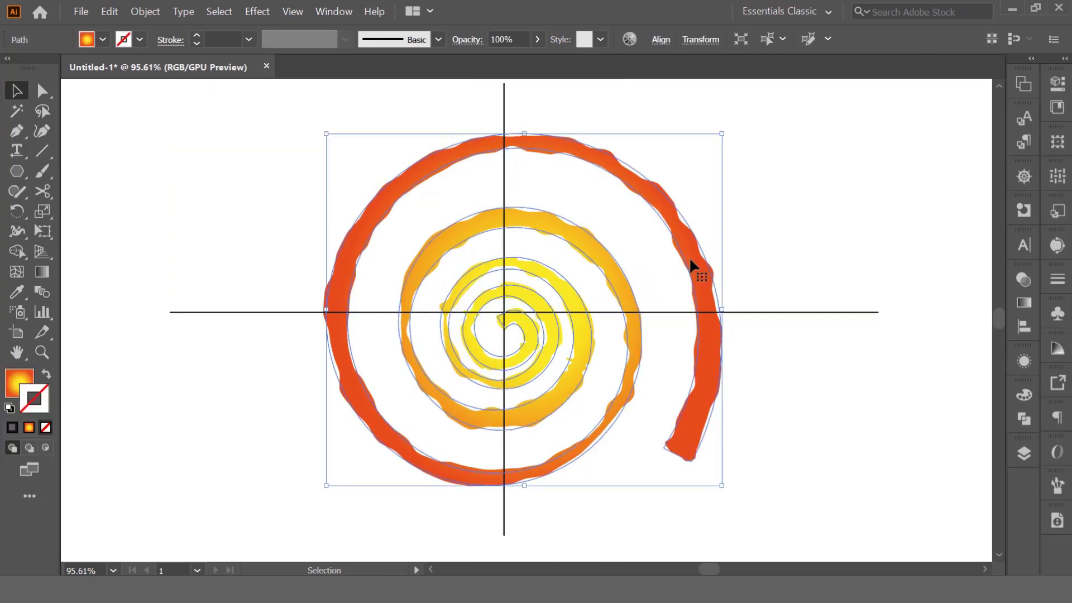
key("Up")
key("Up")
key("Up")
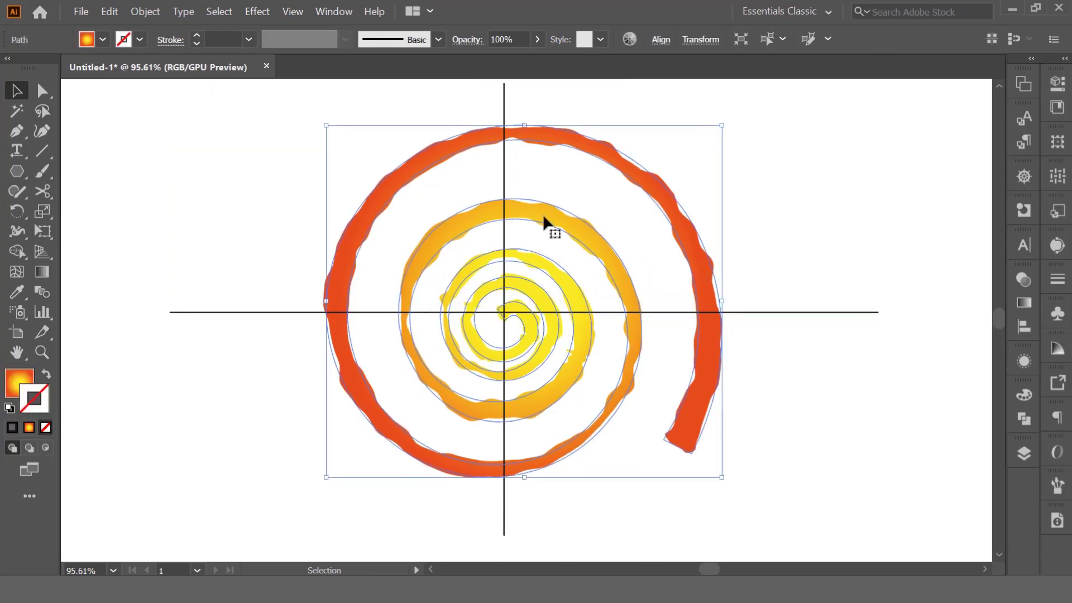
key("Down")
key("Down")
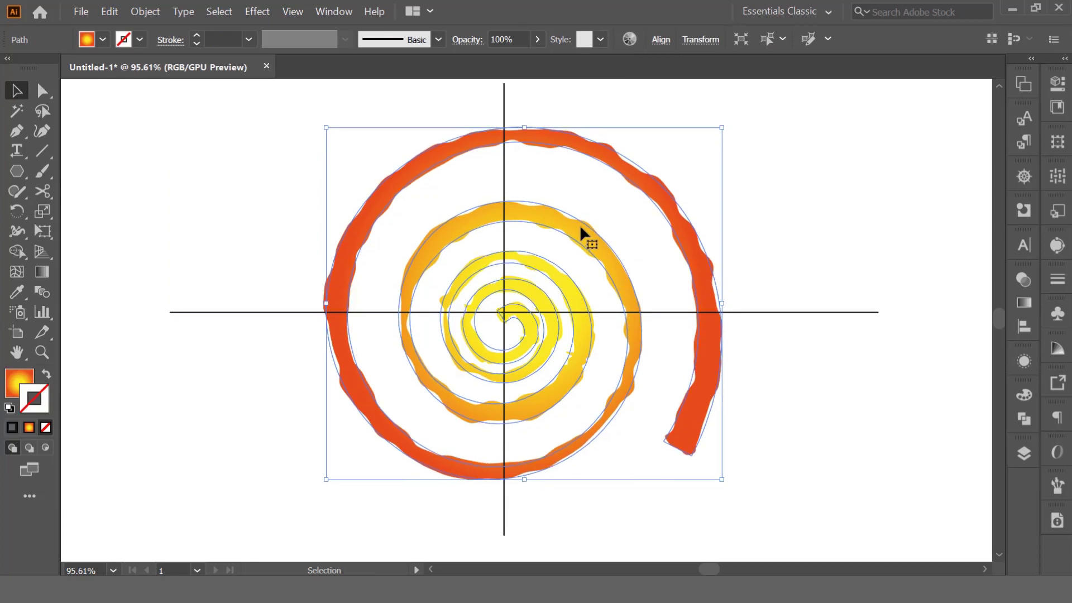
left_click(160, 175)
Draw a small triangle with the Polygon tool above the spiral
left_click_drag(174, 179, 150, 218)
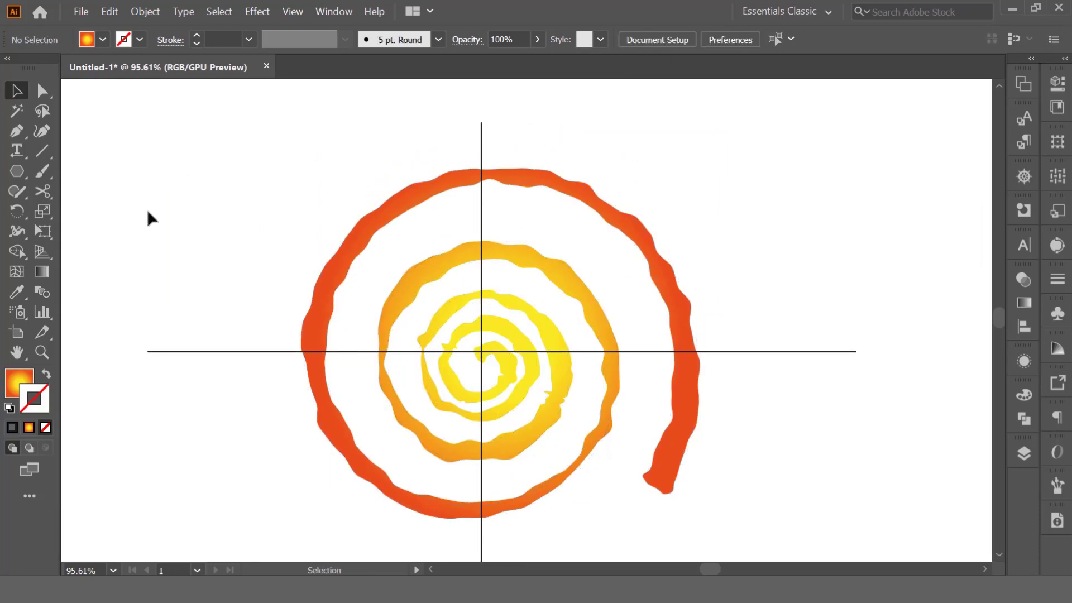
left_click(17, 171)
left_click(84, 231)
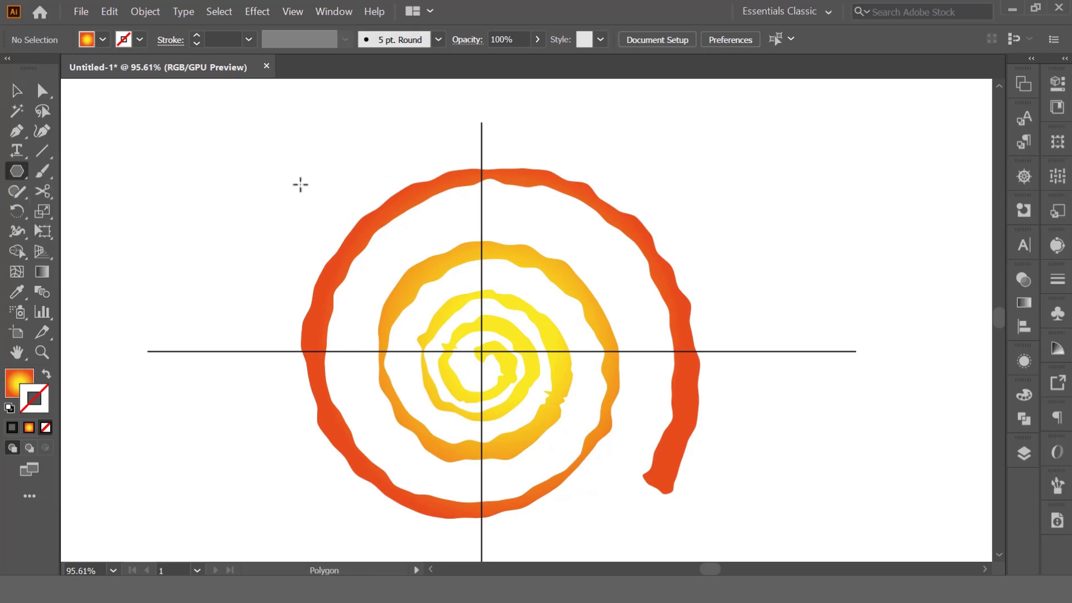
left_click_drag(367, 143, 397, 158)
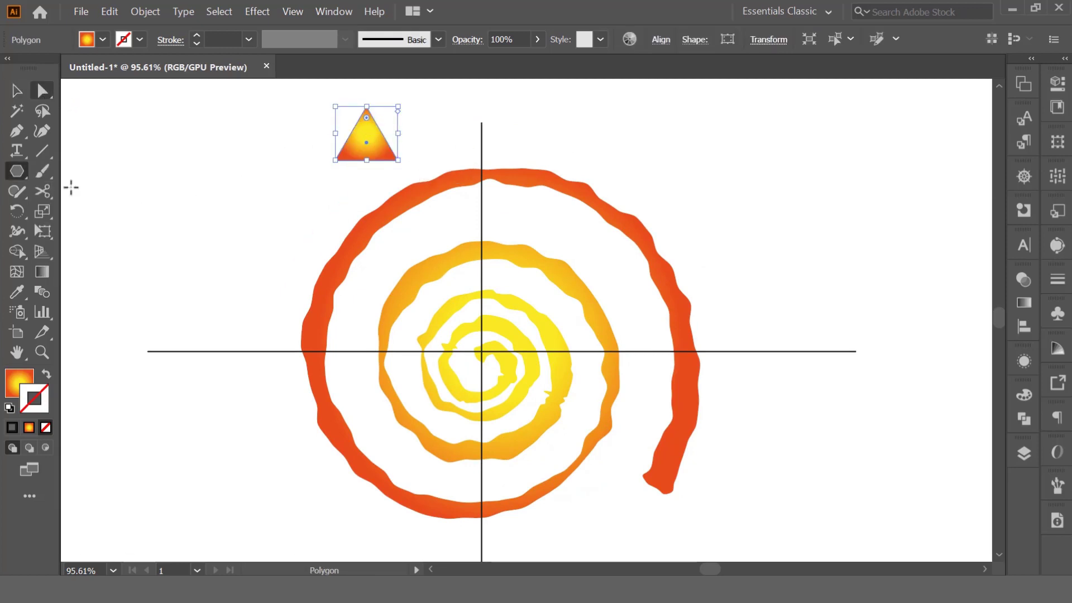
Fill the triangle orange-red and slightly round its top corner
left_click(93, 44)
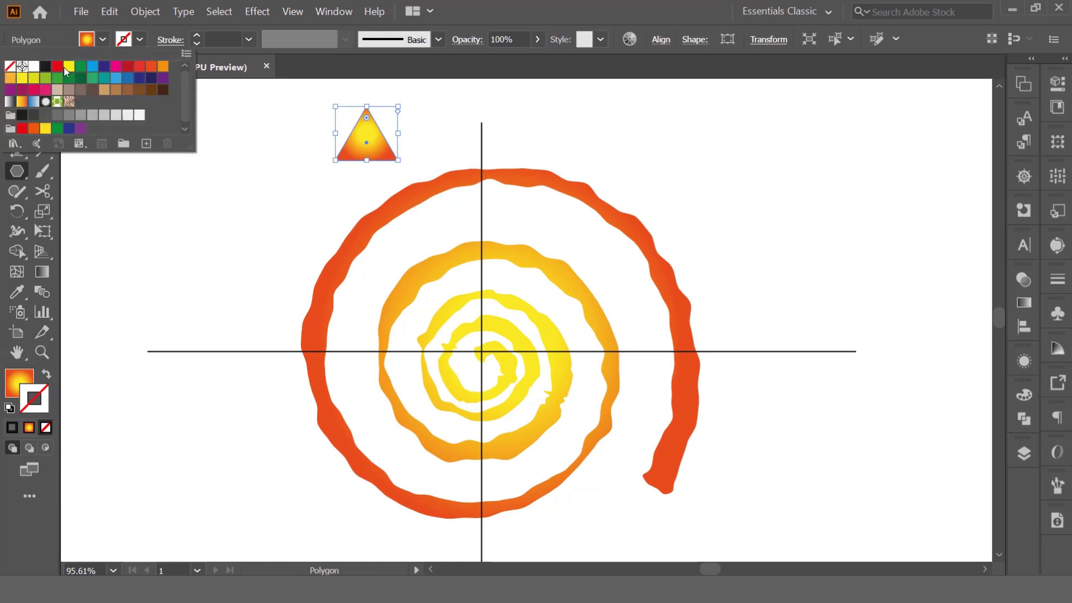
left_click(140, 67)
left_click(151, 68)
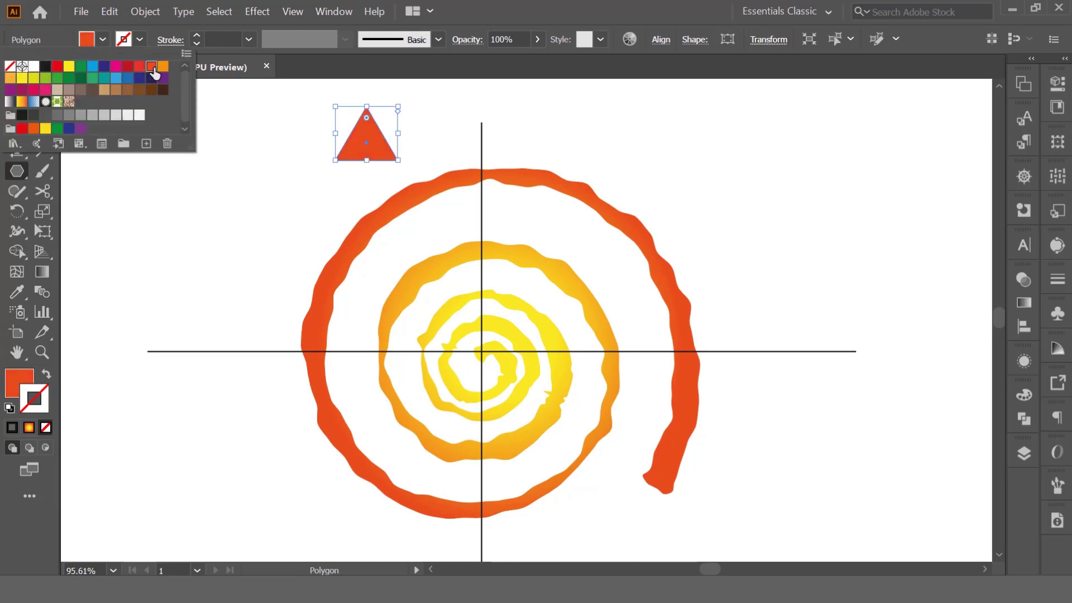
left_click(43, 90)
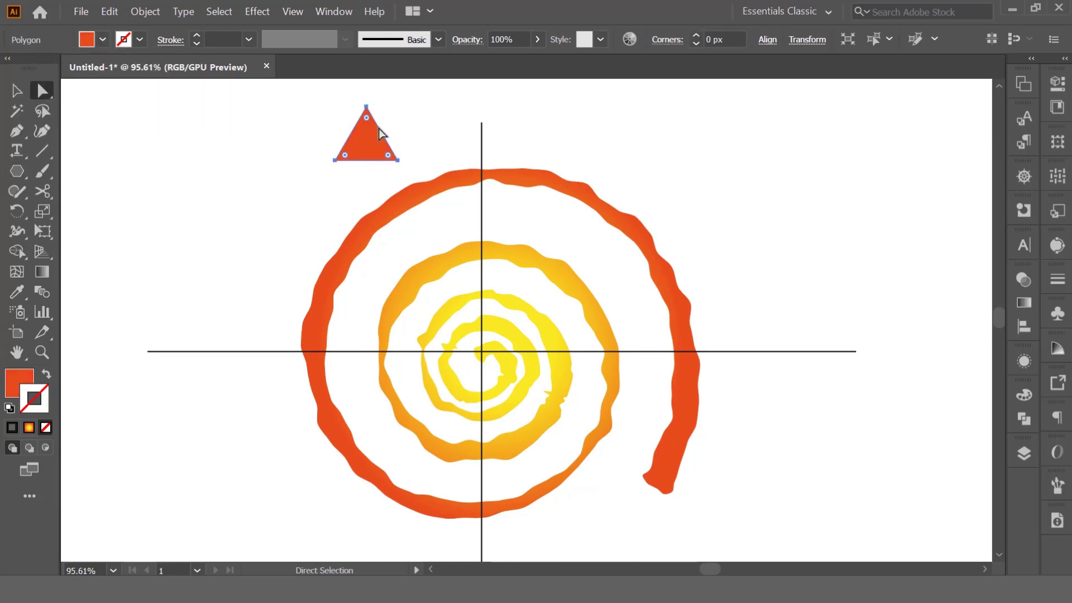
mouse_move(367, 118)
left_mouse_down()
mouse_move(490, 146)
mouse_move(490, 135)
mouse_move(528, 155)
mouse_move(531, 144)
mouse_move(484, 139)
left_mouse_up()
key("v")
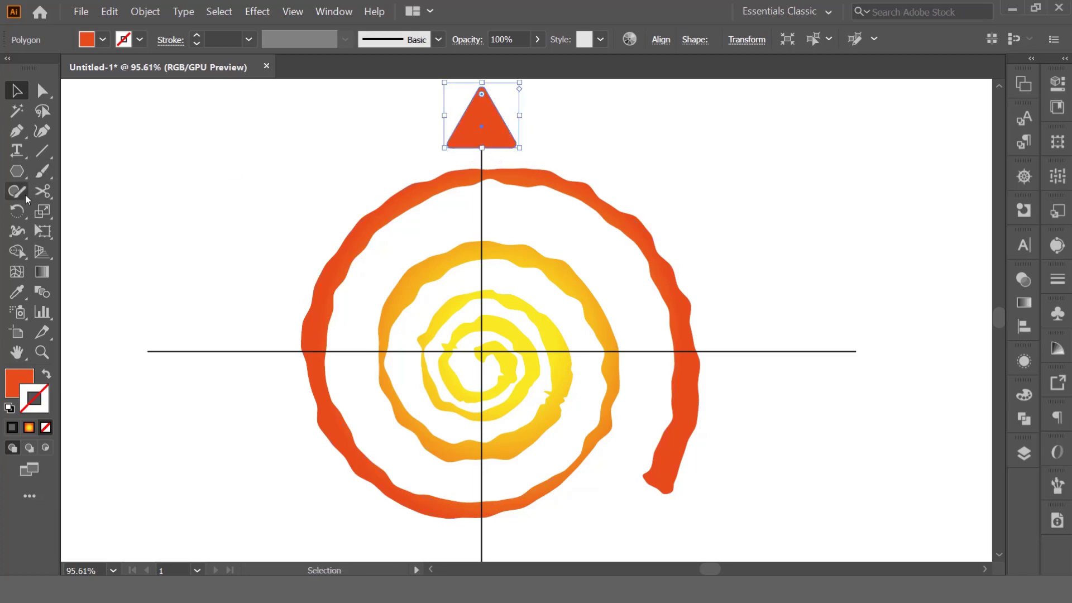
Rotate-copy the red triangle around the spiral centre at 50° steps to make five rays
left_click(17, 211)
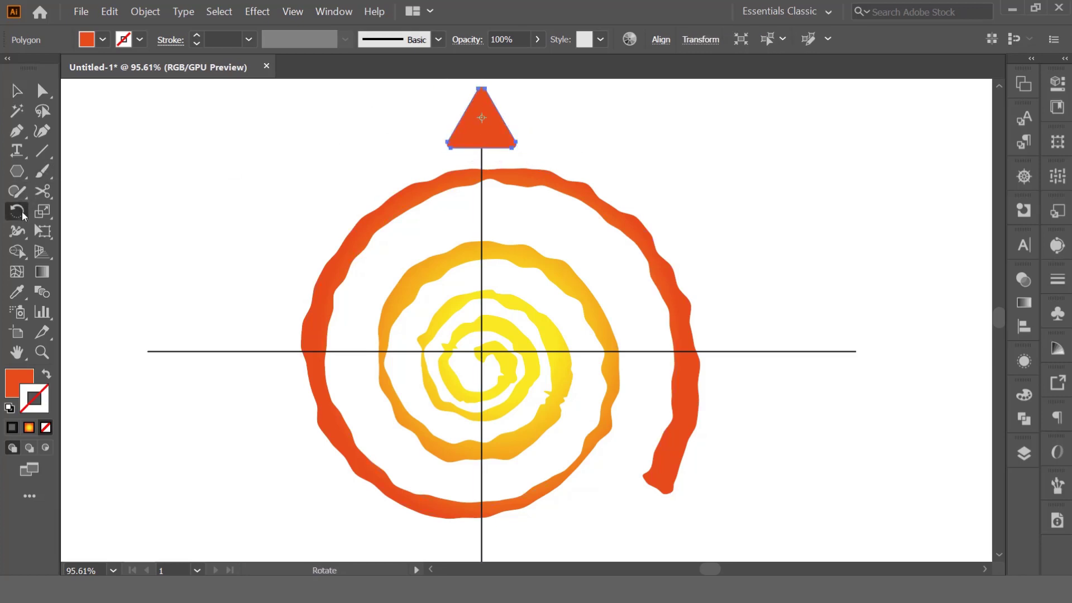
left_click(480, 352, "alt")
type("520")
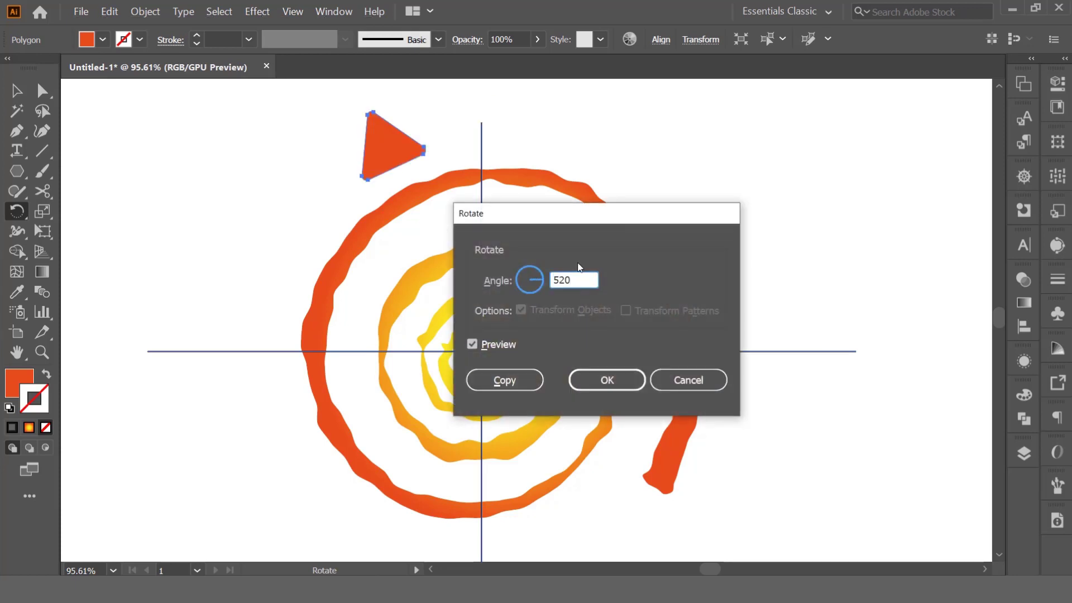
key("BackSpace")
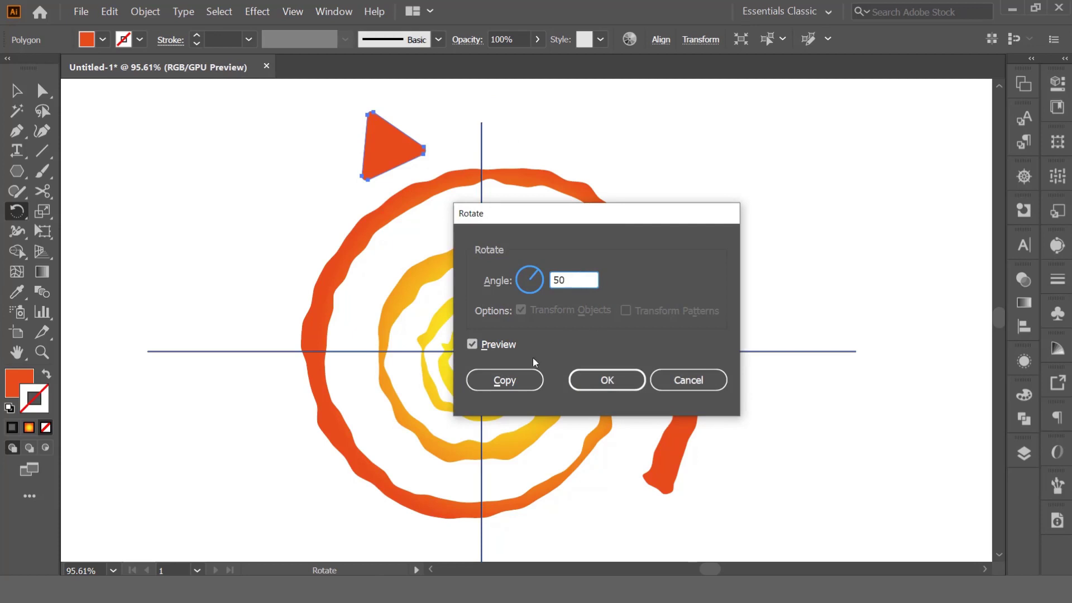
left_click(512, 375)
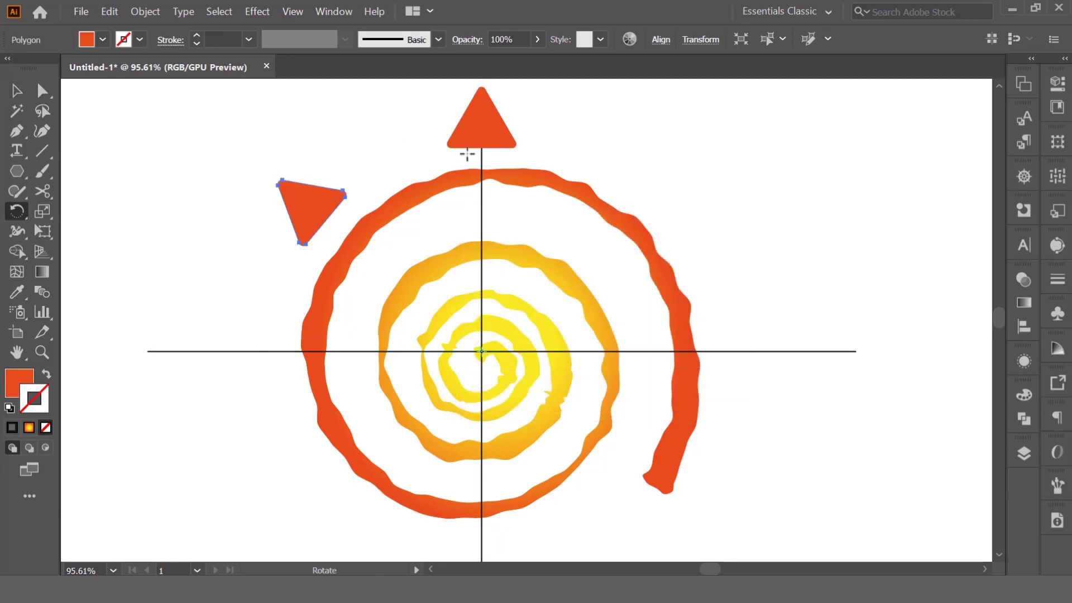
key("ctrl+d")
key("ctrl+d")
key("ctrl+d")
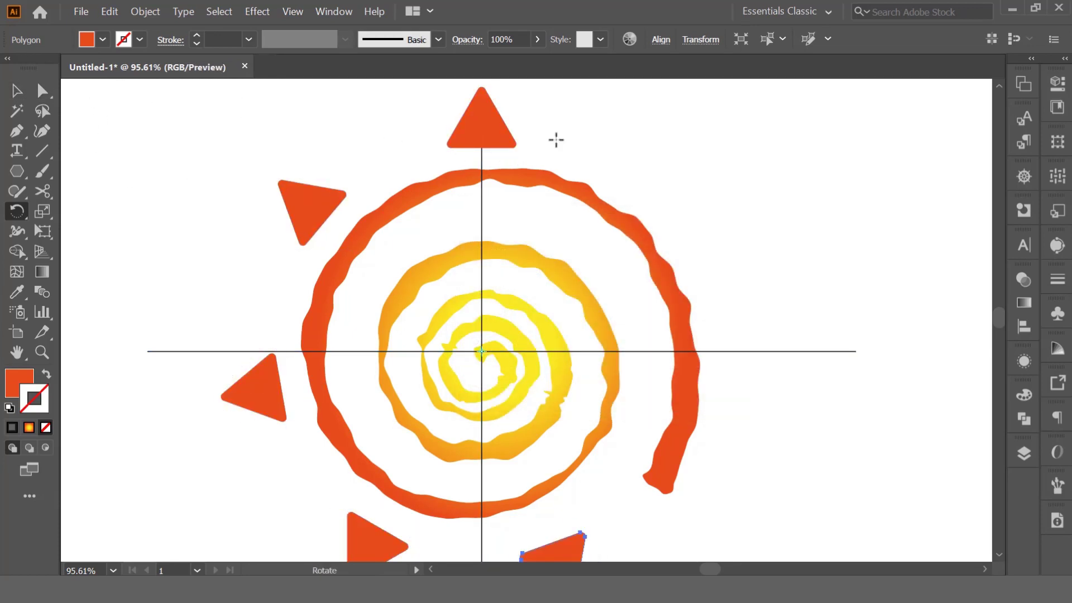
left_click_drag(577, 275, 570, 246)
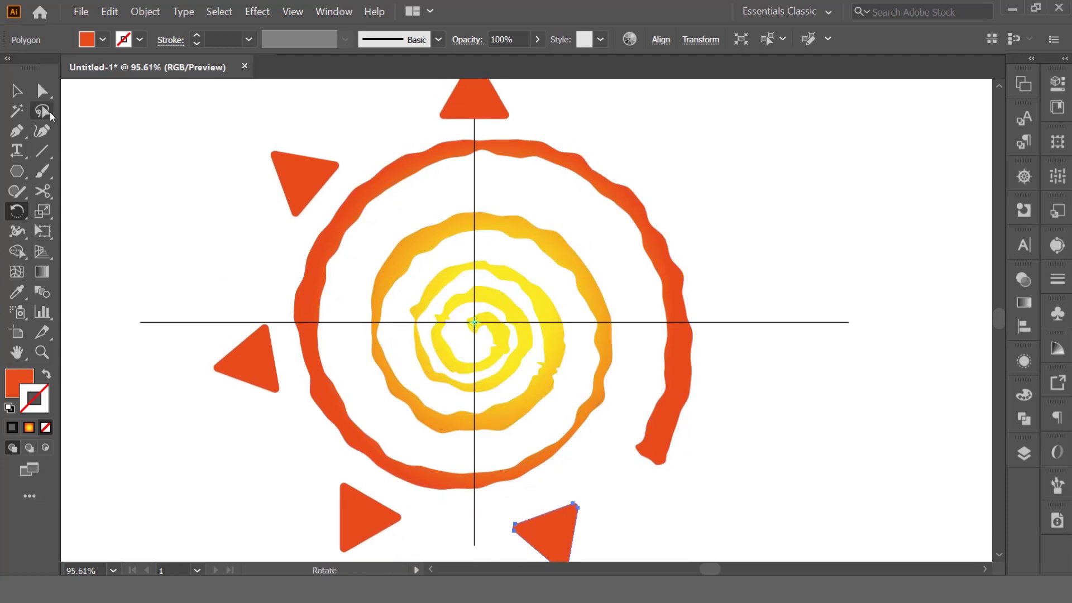
Rotate the spiral slightly counter-clockwise
left_click(17, 90)
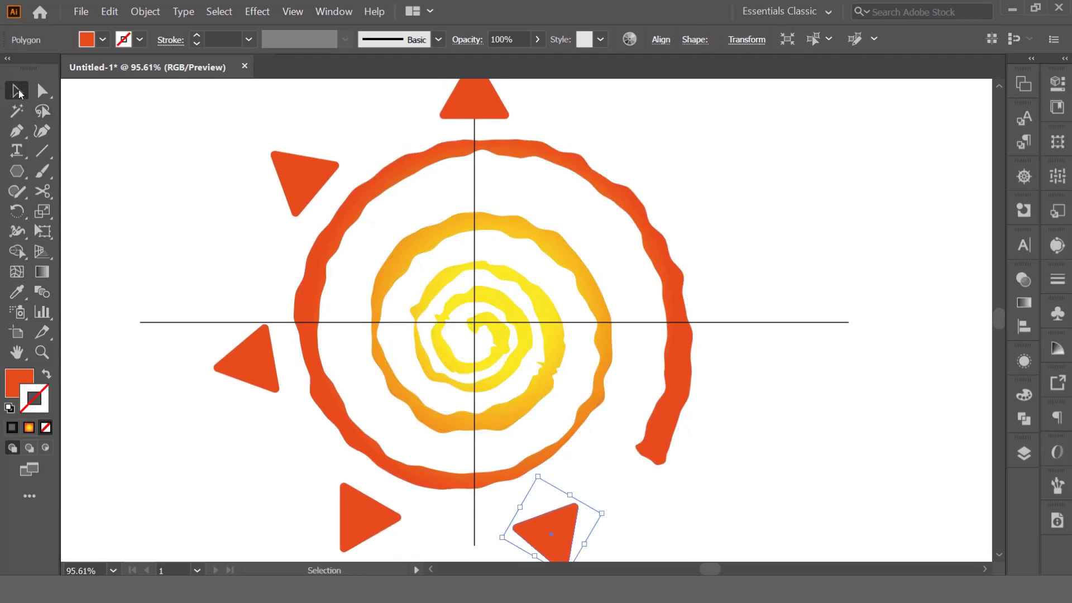
left_click(758, 212)
left_click(672, 273)
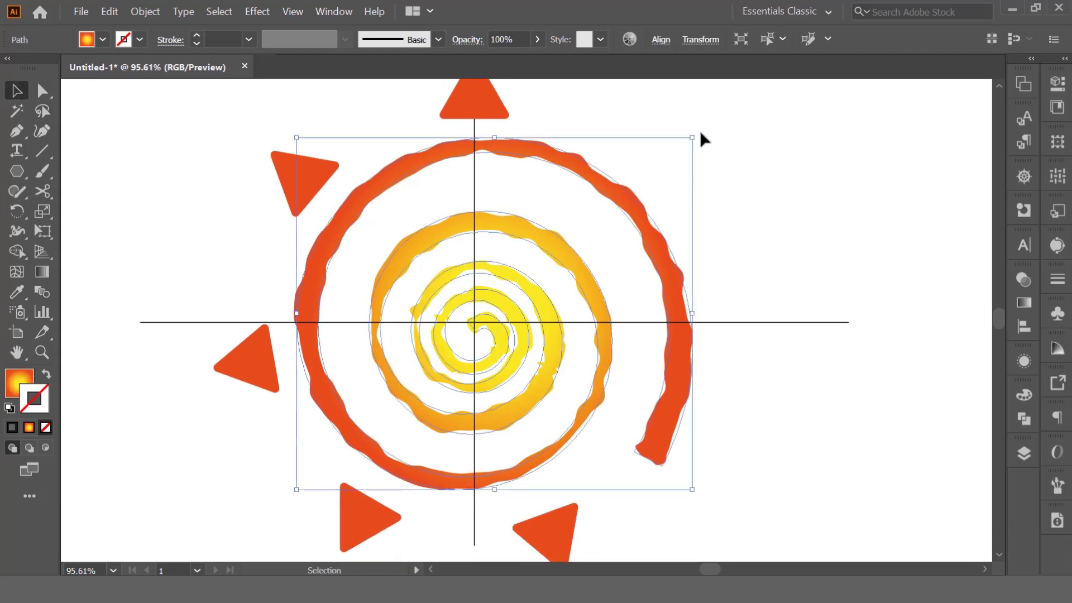
left_click_drag(699, 136, 710, 149)
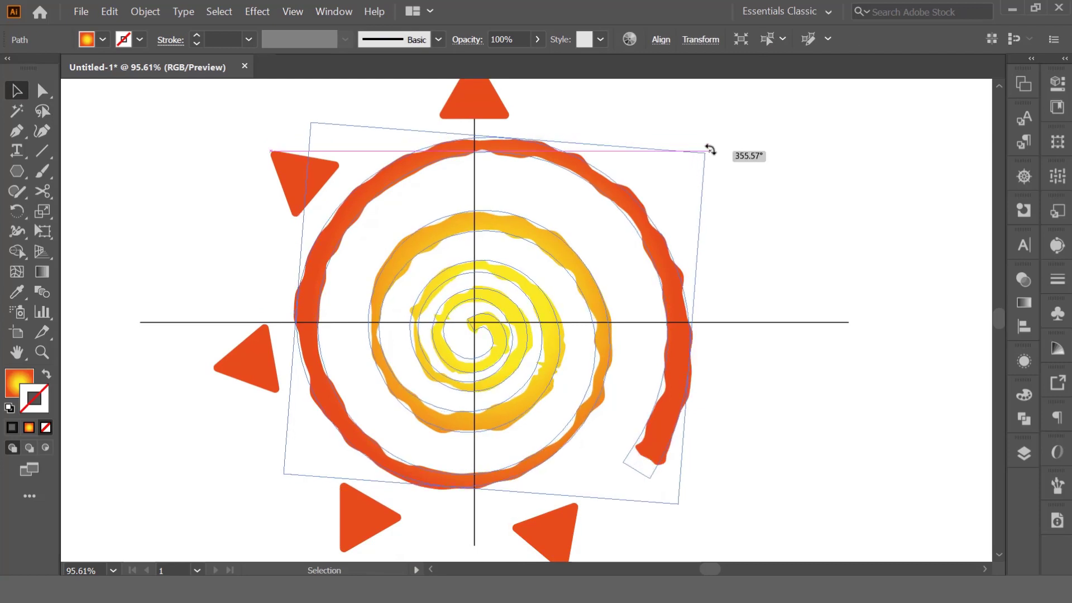
left_click_drag(711, 149, 716, 159)
left_click(758, 149)
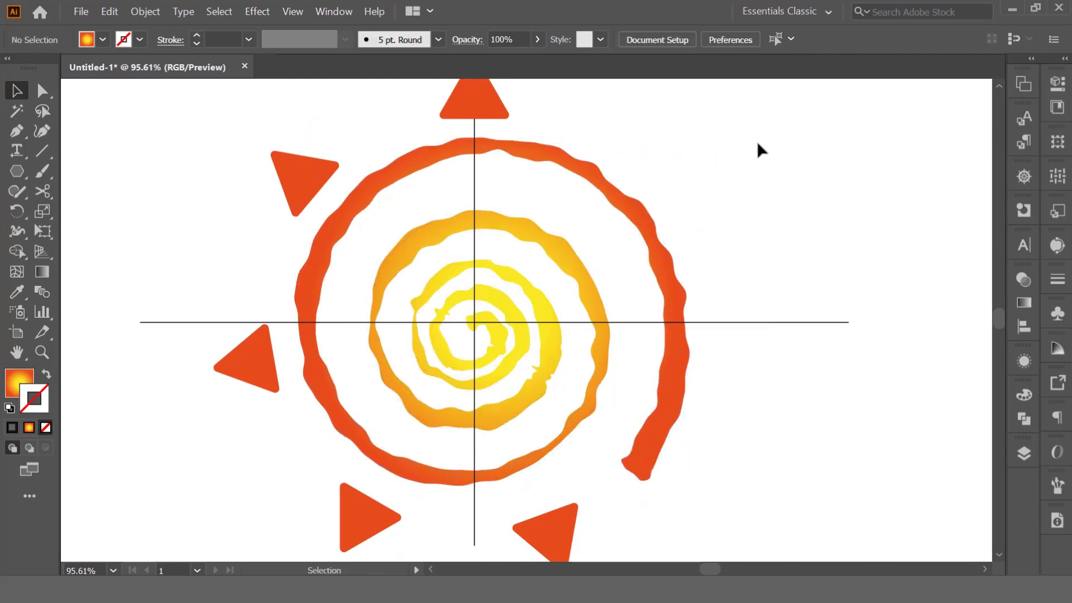
Shrink the triangle on the top ray and fill it with light orange
left_click(489, 111)
scroll(558, 140, "up", 1)
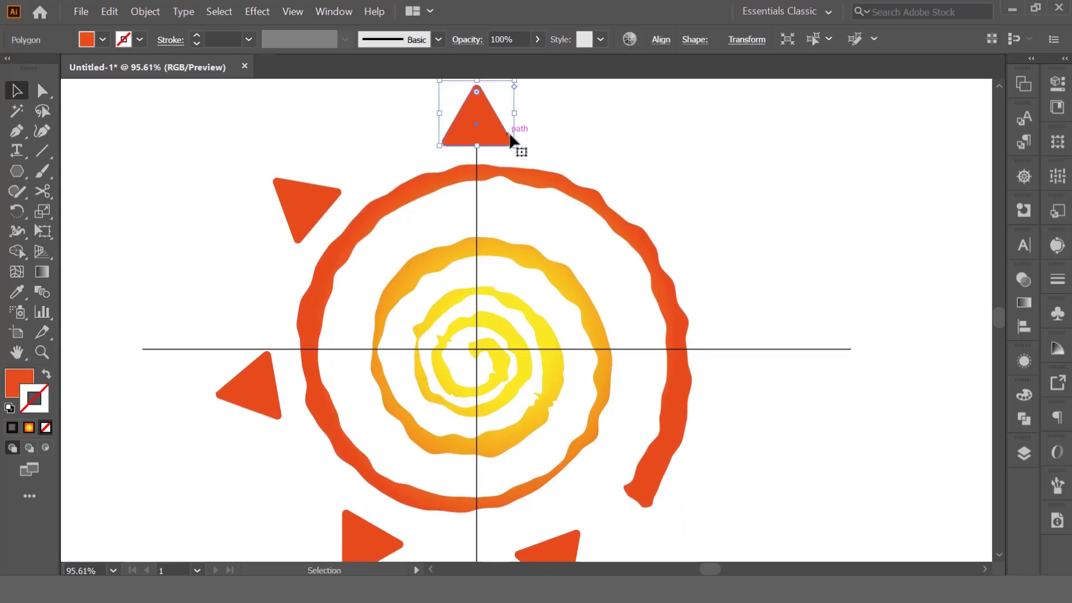
key("a")
key("v")
left_click_drag(514, 144, 473, 134)
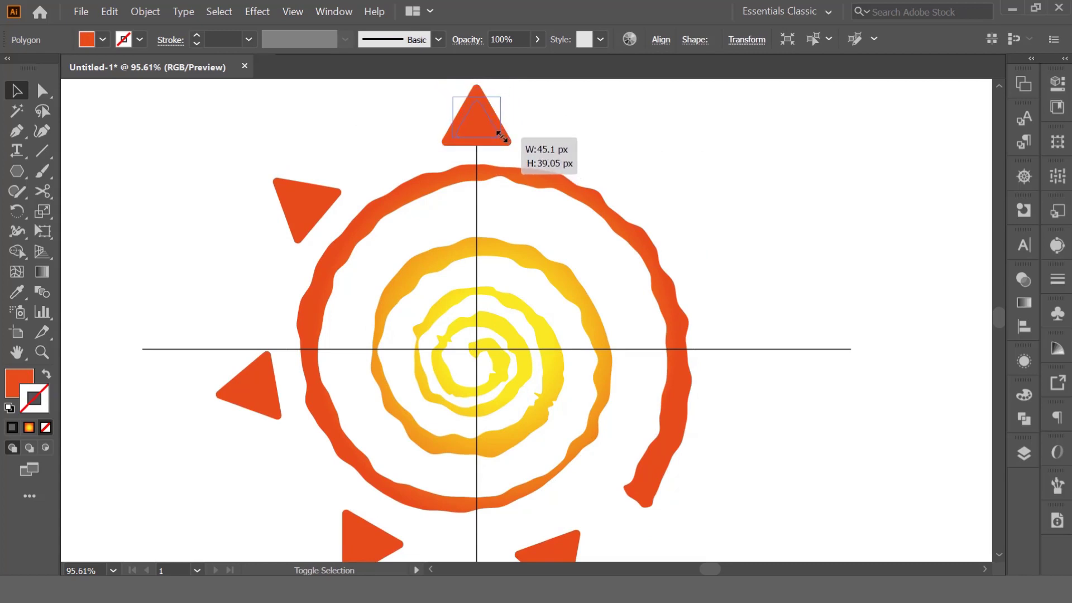
left_click_drag(473, 134, 483, 143)
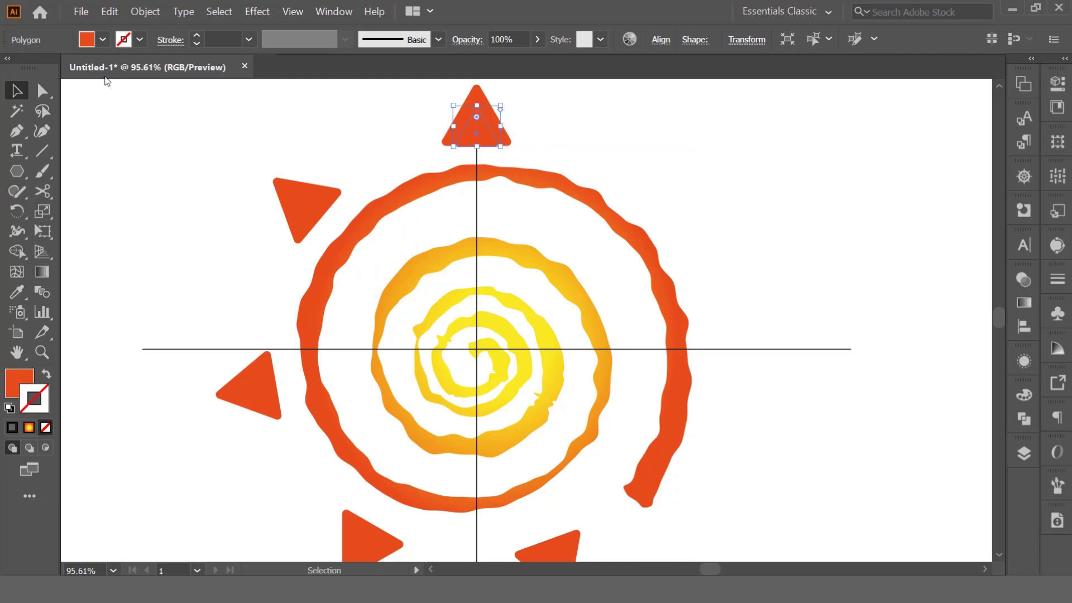
left_click(102, 39)
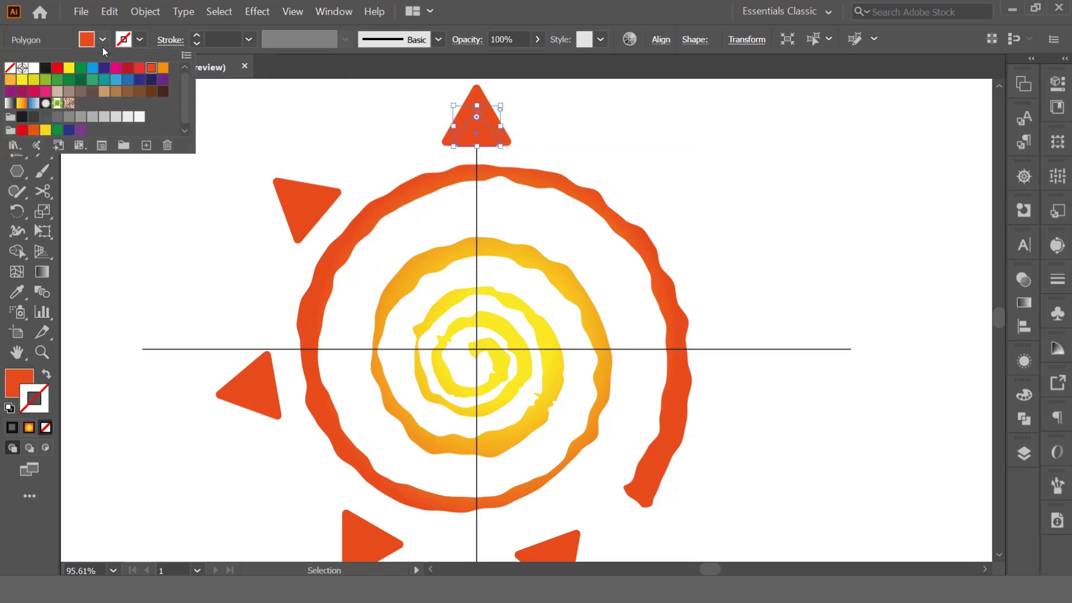
left_click(9, 85)
left_click(340, 115)
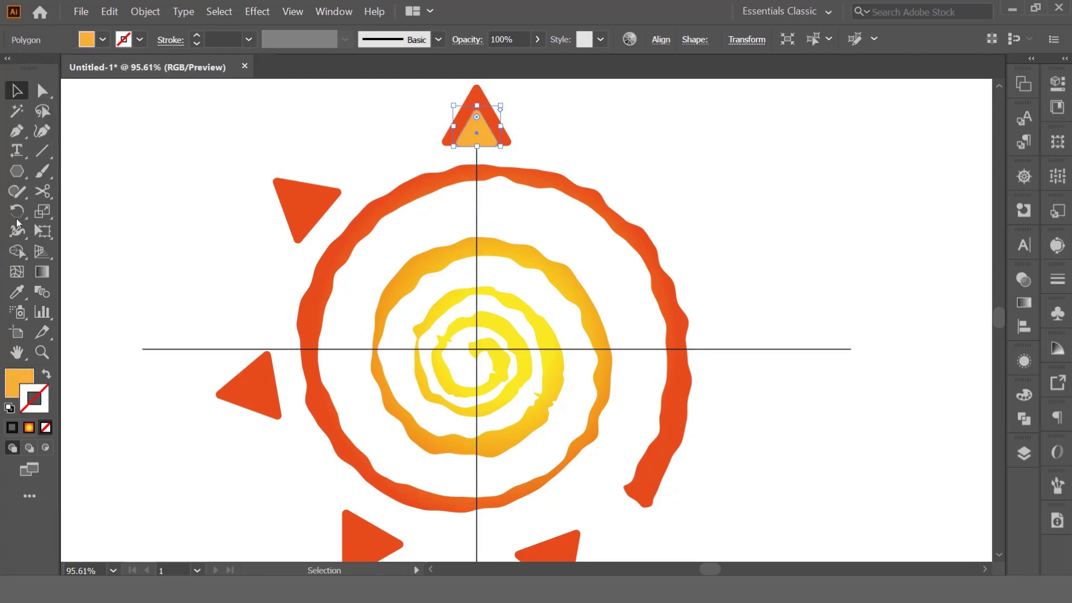
left_click(22, 212)
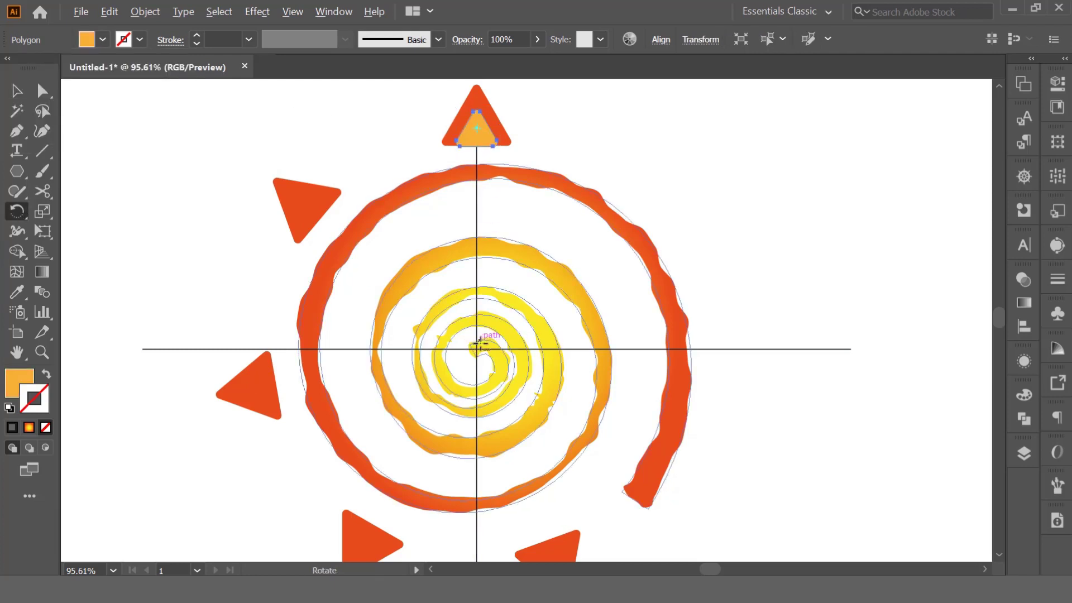
Rotate-copy the small orange triangle around the sun centre at 25°, making four copies
left_click(476, 349, "alt")
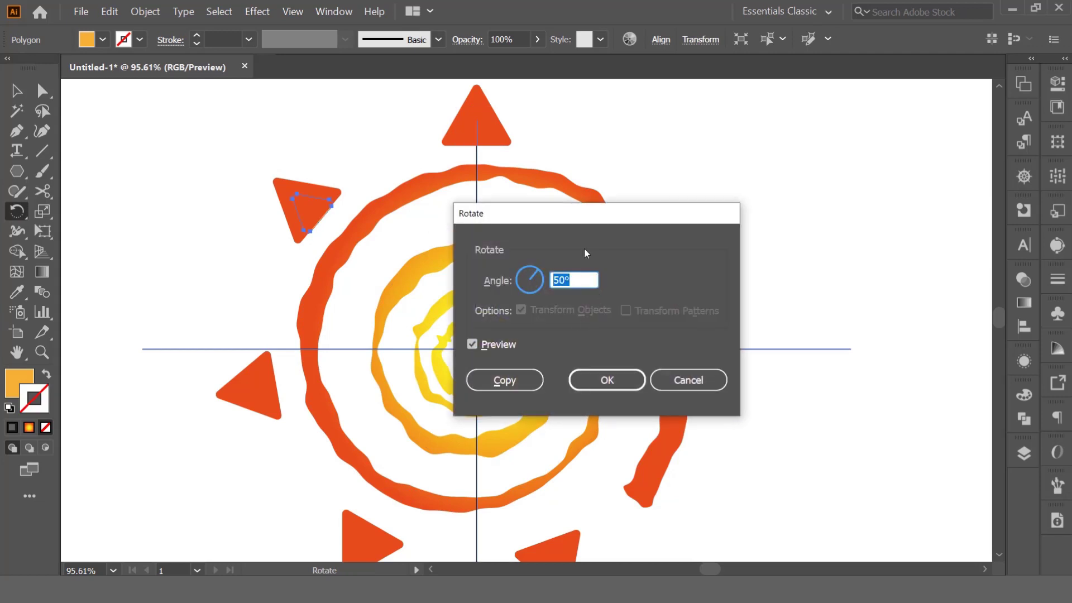
type("25")
left_click(522, 369)
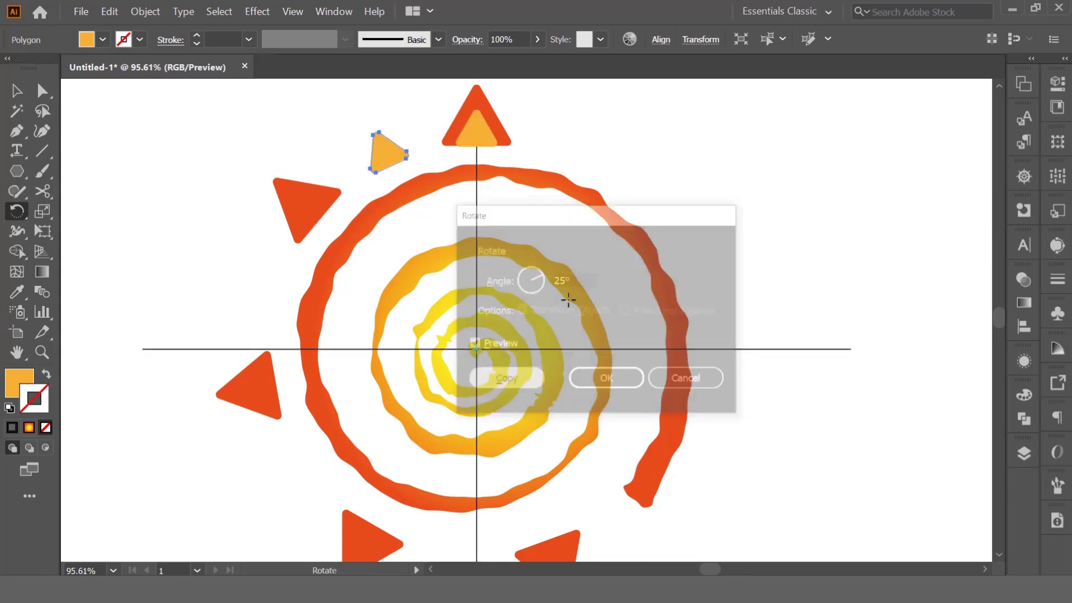
key("ctrl+d")
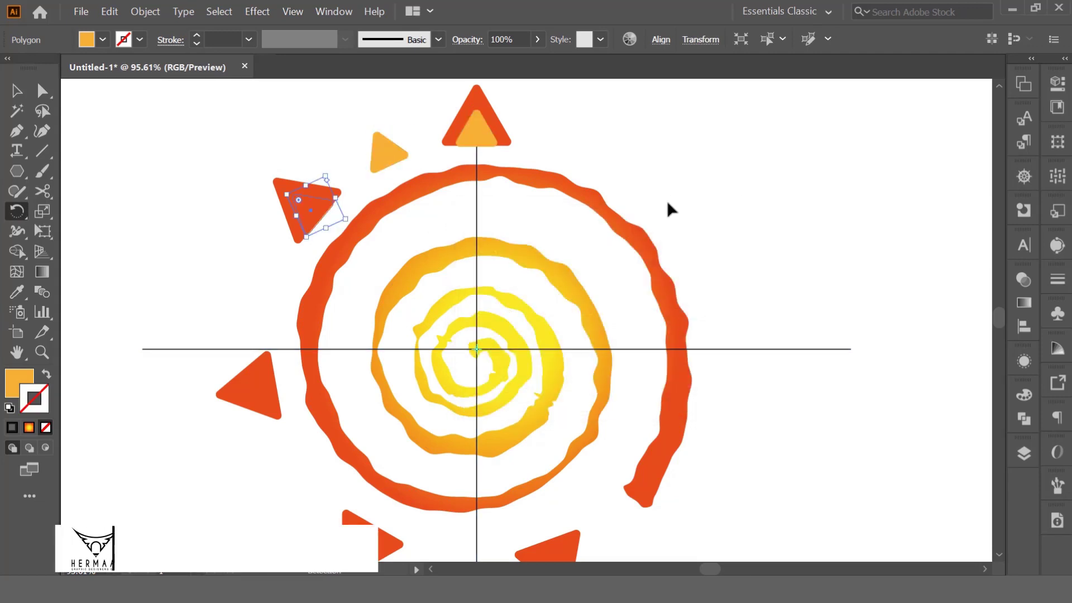
key("ctrl+d")
key("ctrl+d")
key("ctrl+d")
key("ctrl+d")
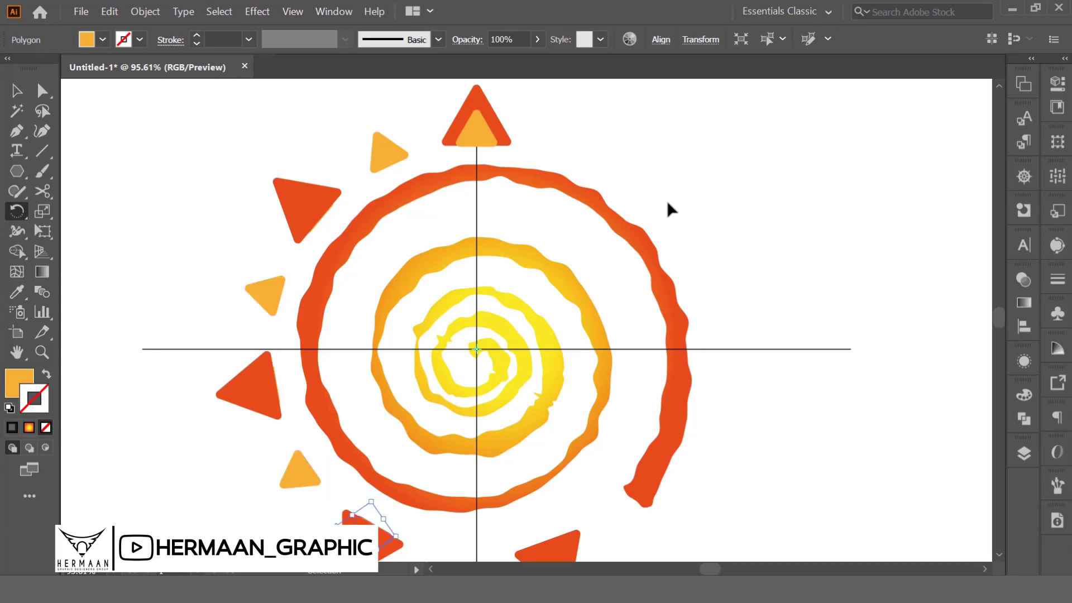
key("ctrl+d")
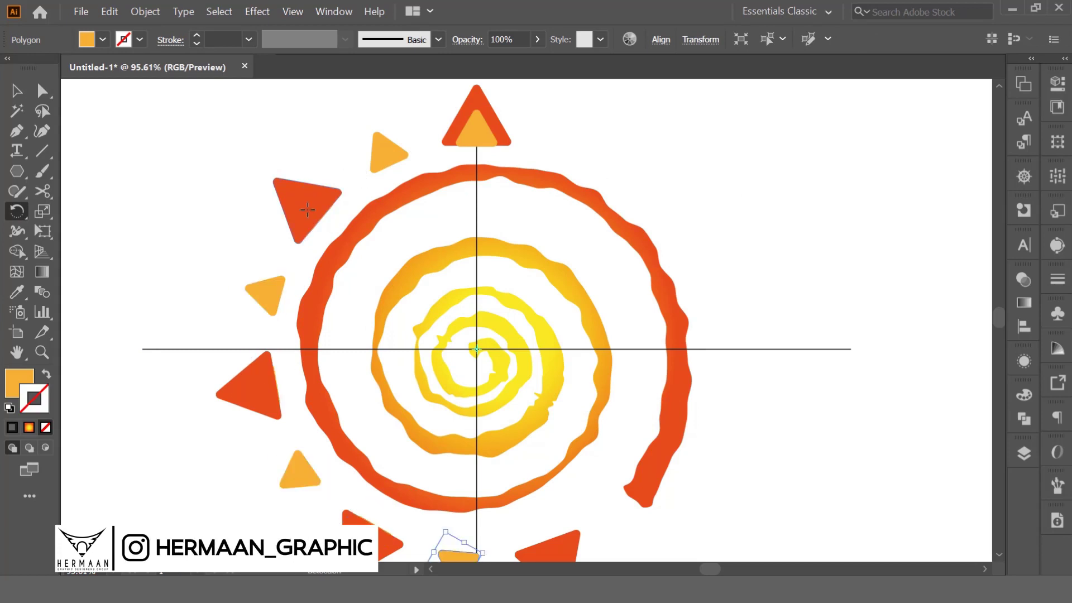
key("ctrl+minus")
left_click_drag(598, 201, 555, 337)
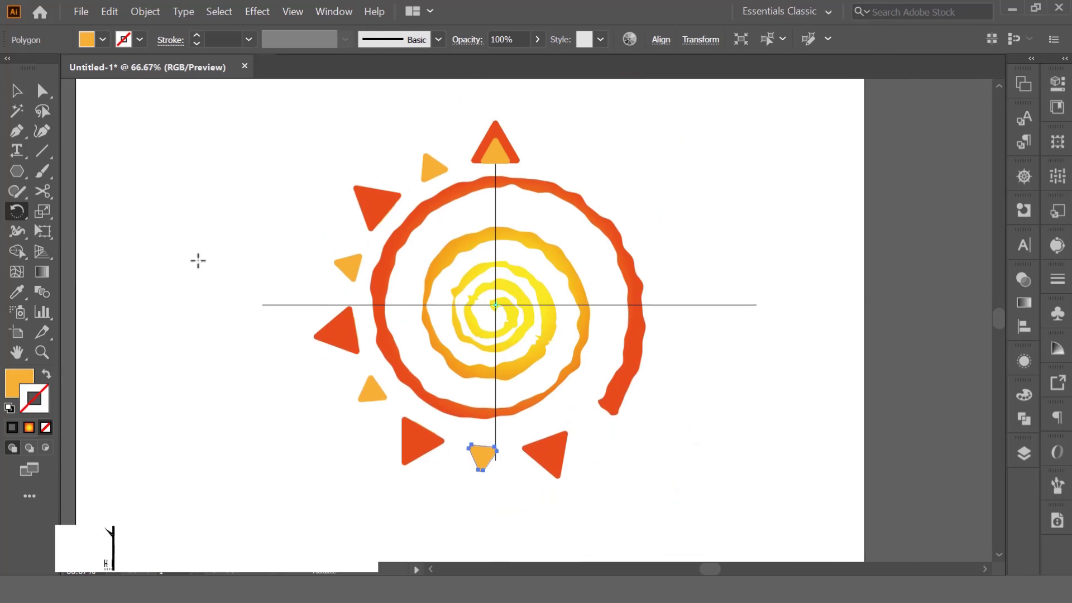
Delete the small orange triangle on the top ray
key("v")
left_click(274, 123)
left_click(401, 197)
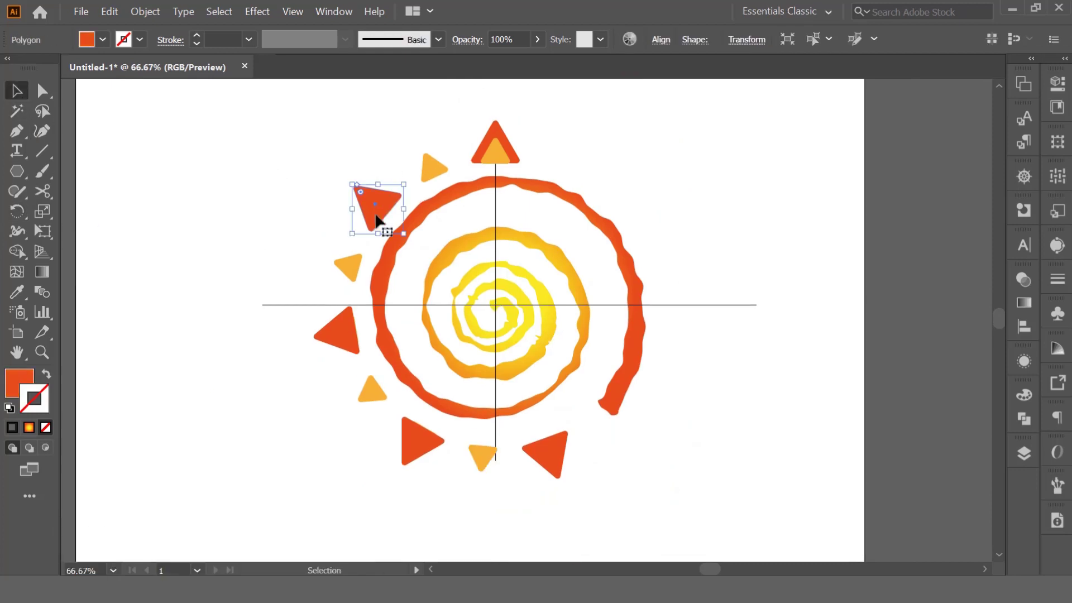
left_click(495, 151)
key("Delete")
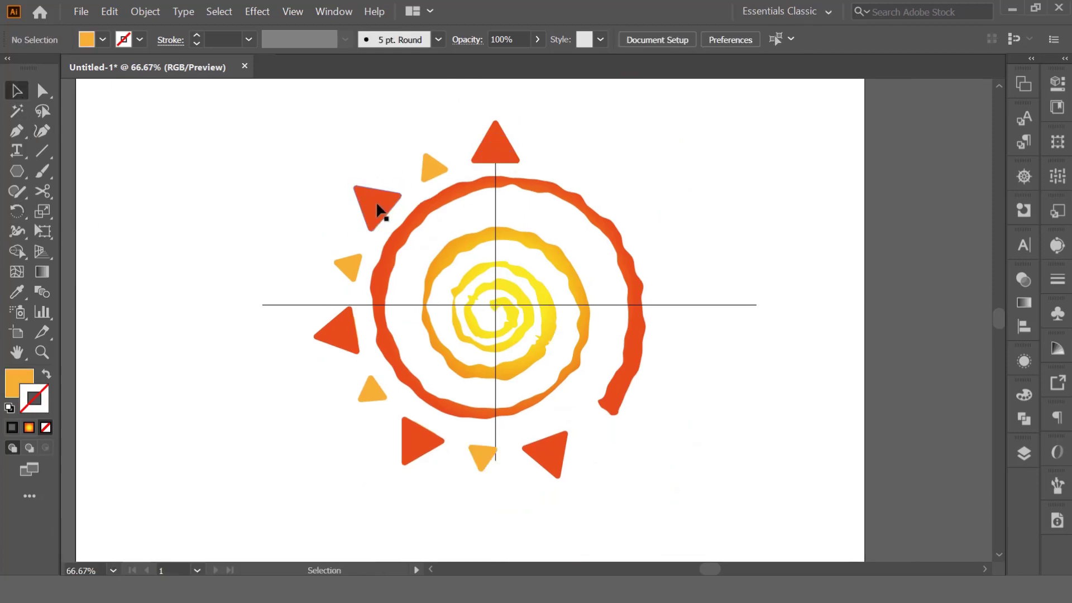
Send three red rays to the back and delete their three inner orange triangles
left_click(378, 211)
left_click(340, 329, "shift")
left_click(424, 436, "shift")
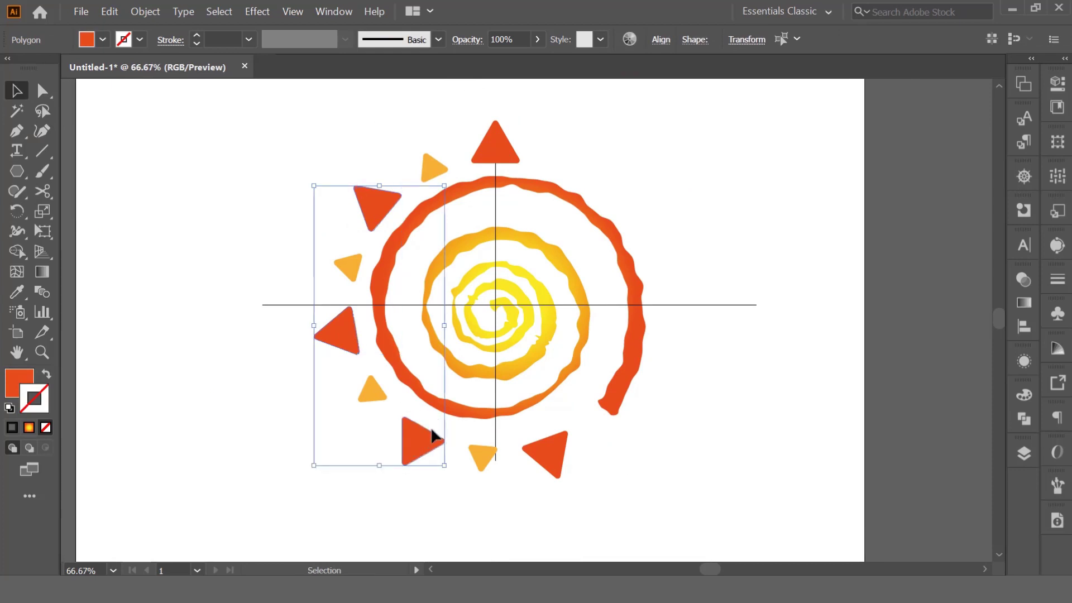
right_click(435, 435)
mouse_move(459, 375)
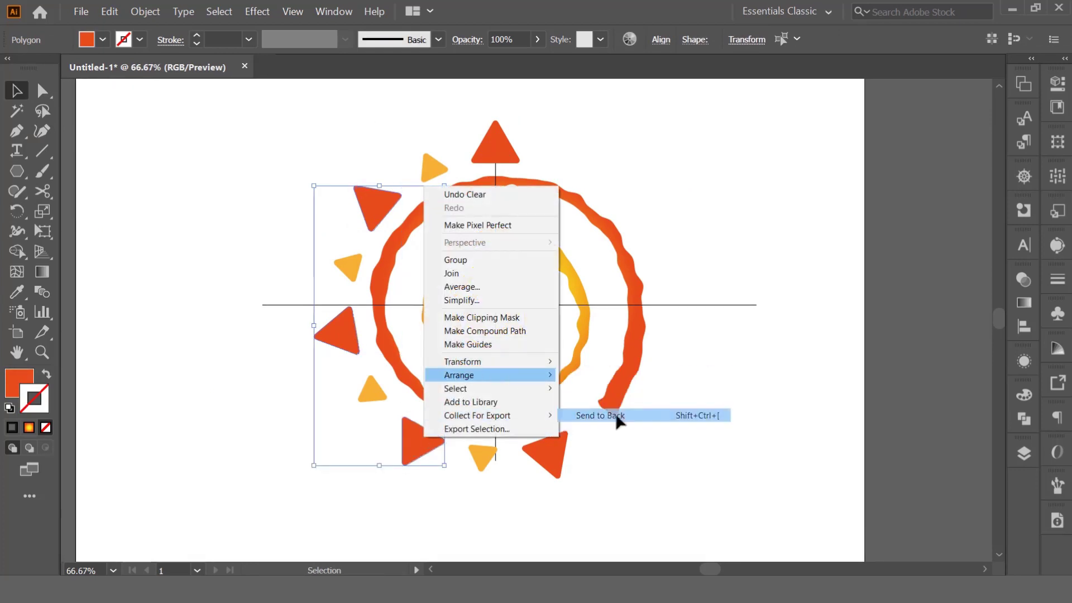
left_click(600, 415)
left_click(423, 271)
left_click(384, 208)
left_click(351, 330, "shift")
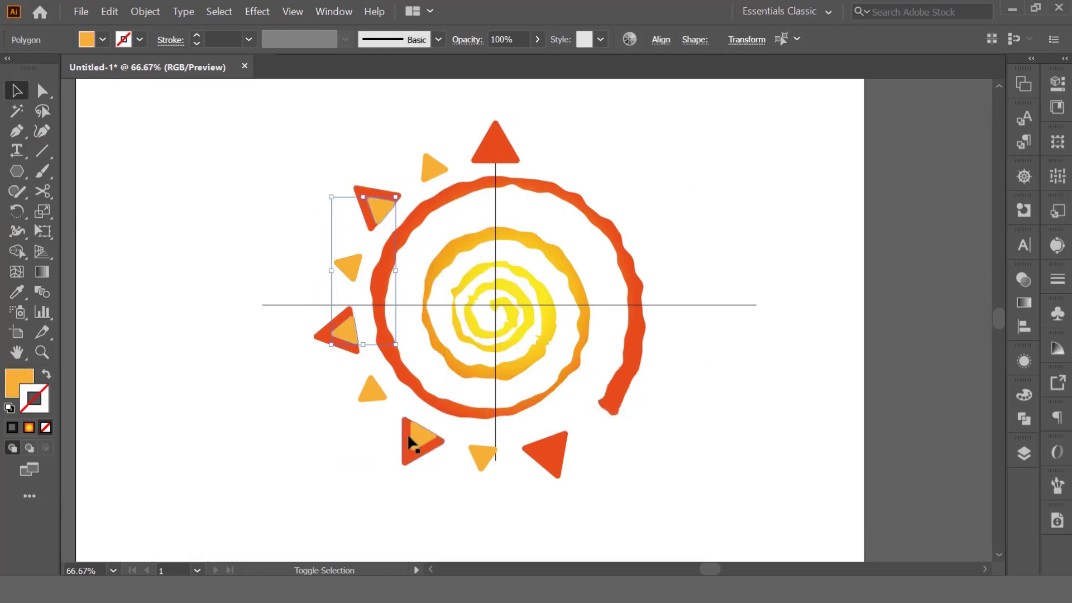
left_click(413, 437, "shift")
key("Delete")
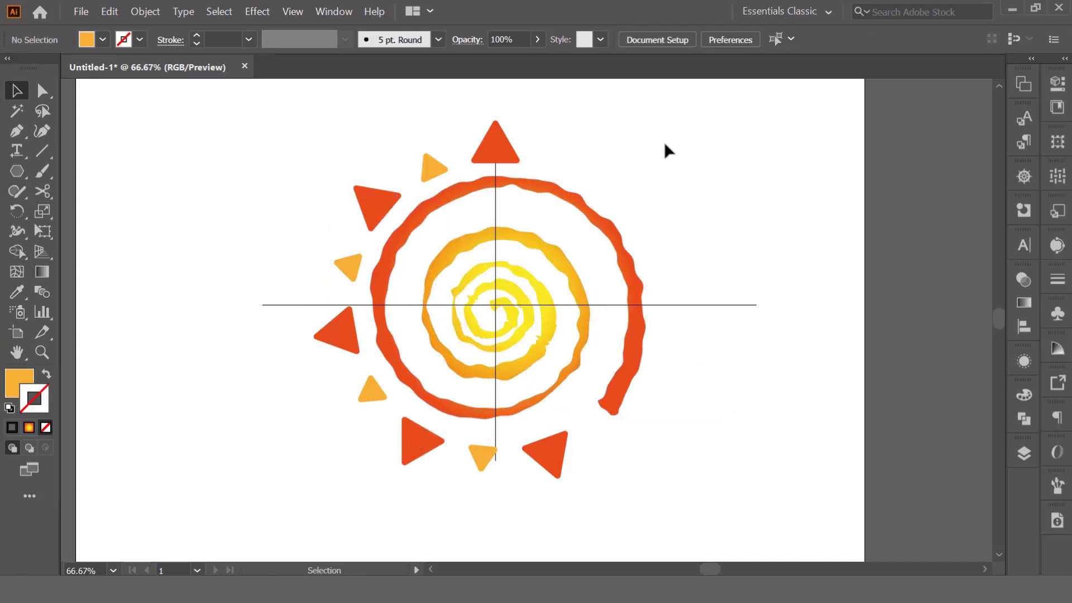
Rotate the spiral slightly and delete the crosshair lines
left_click(628, 289)
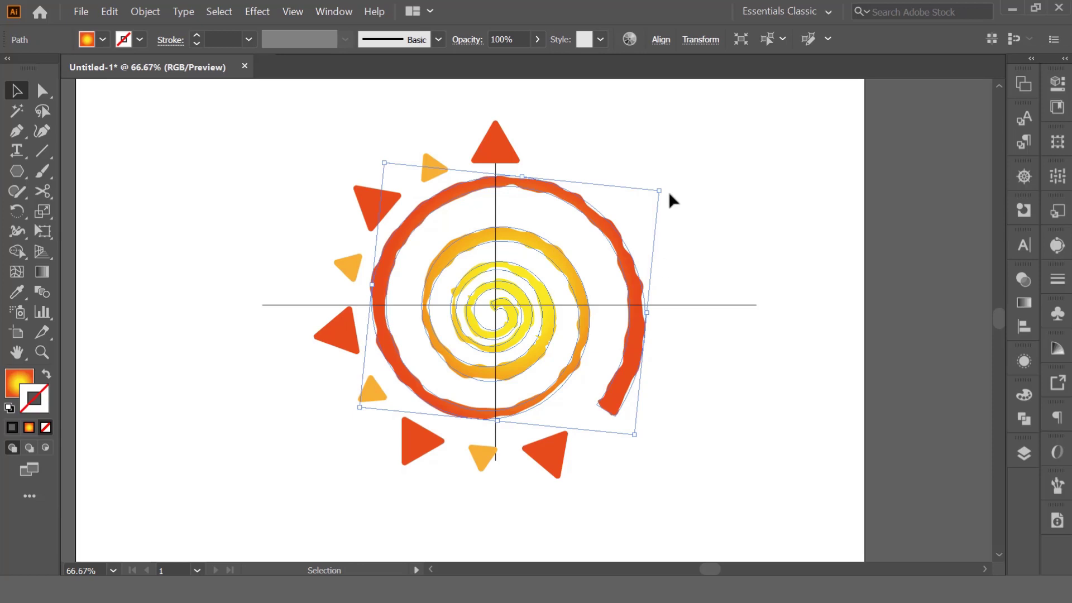
left_click_drag(664, 188, 674, 199)
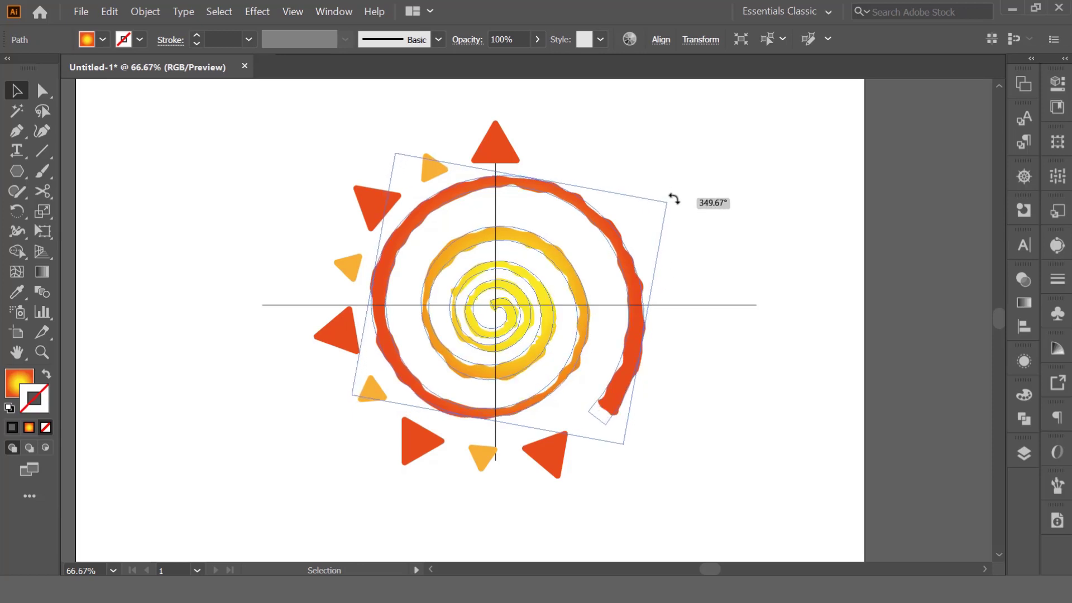
left_click(701, 156)
left_click(649, 308)
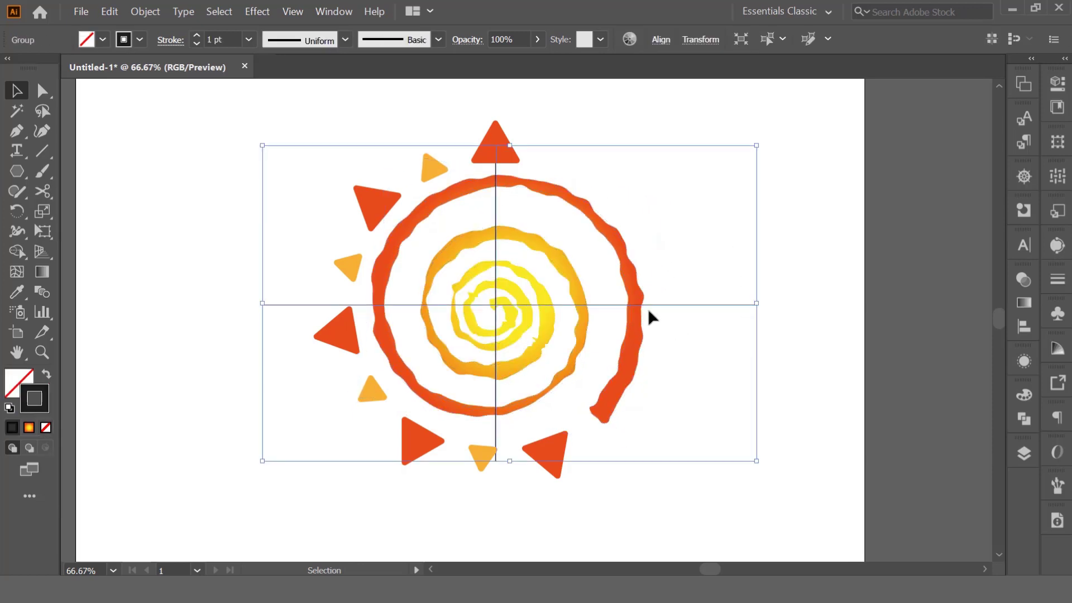
key("Delete")
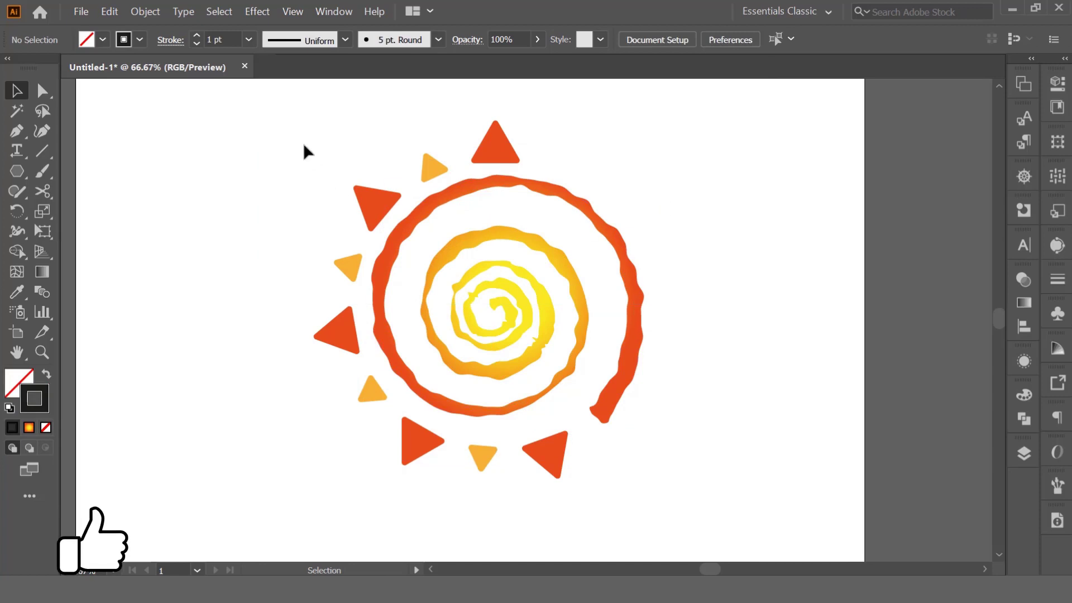
Group all the sun's parts and scale the group down slightly
left_click_drag(258, 131, 745, 480)
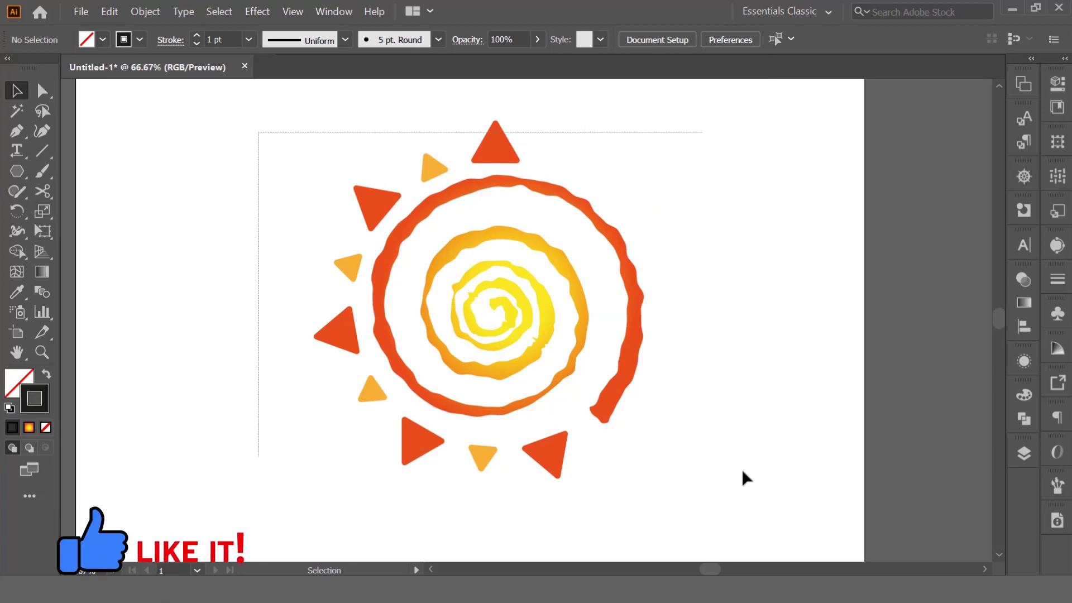
right_click(504, 313)
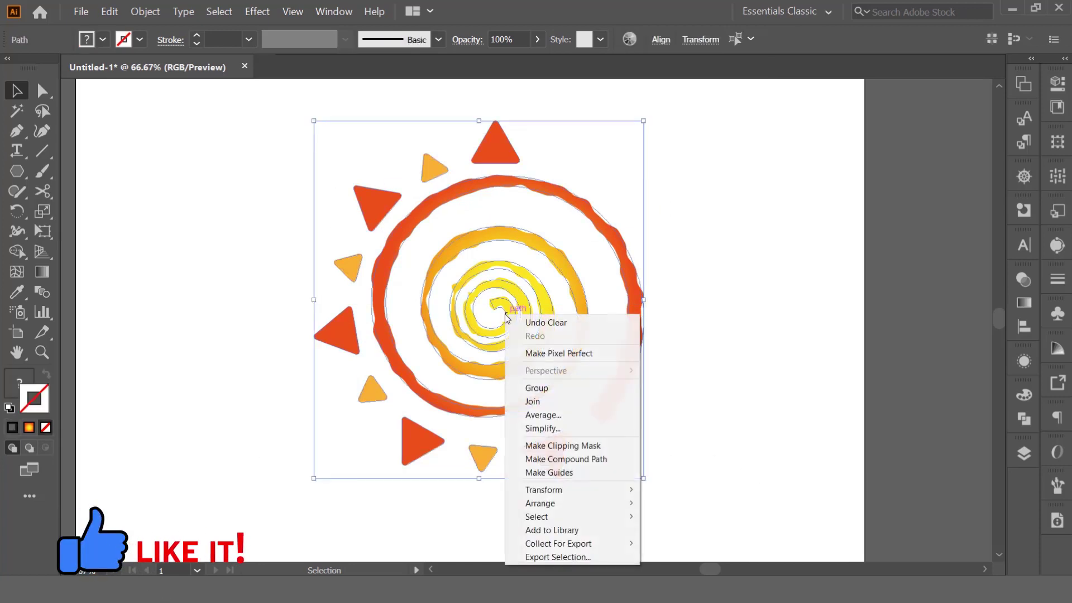
left_click(554, 384)
left_click_drag(643, 121, 628, 138)
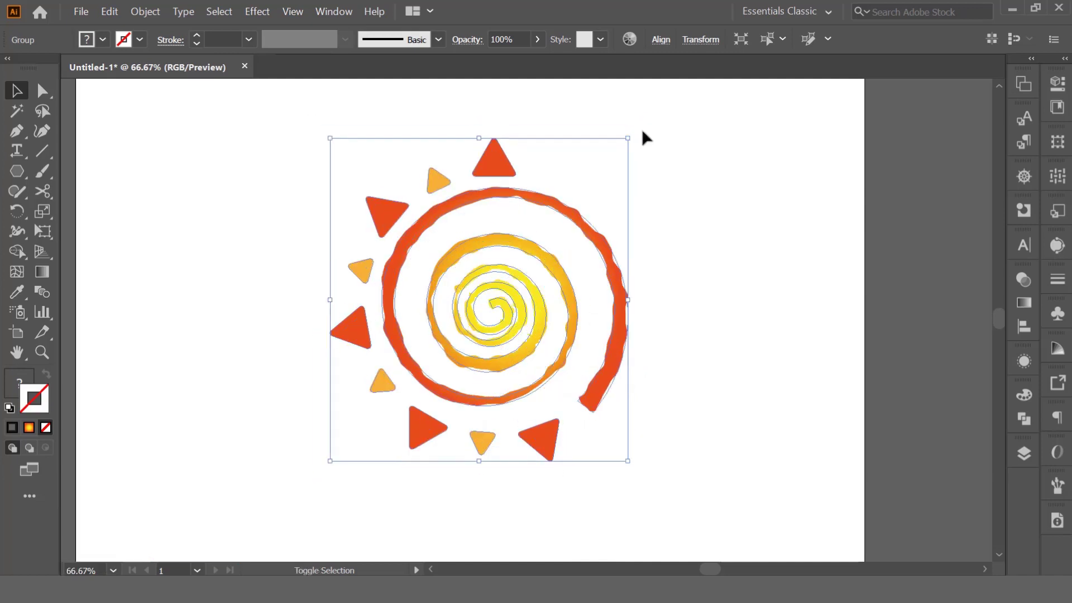
Align the sun group to the artboard
left_click(662, 40)
left_click(648, 187)
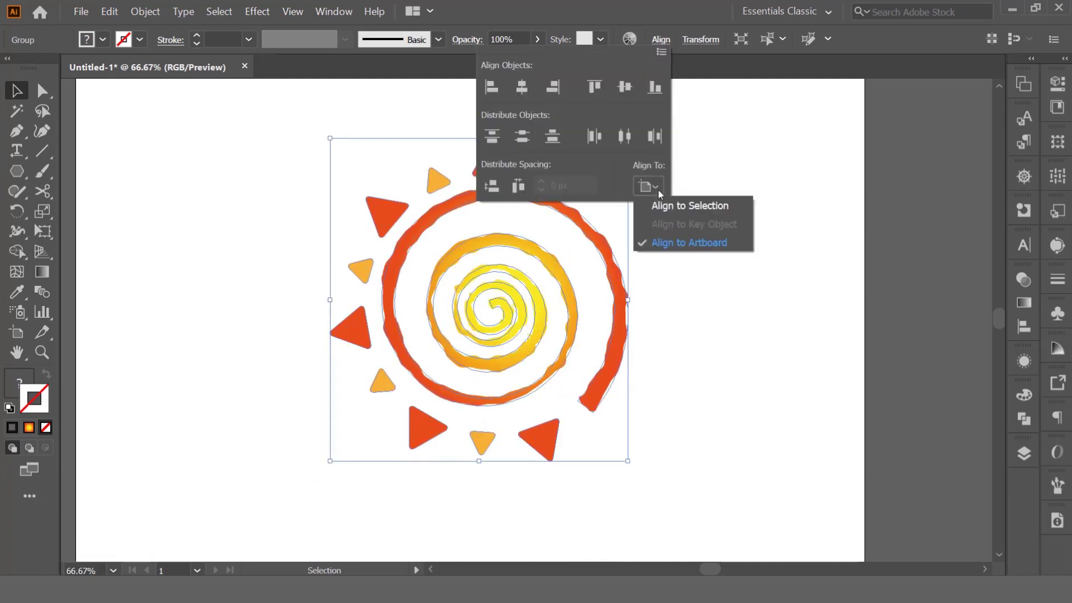
left_click(720, 241)
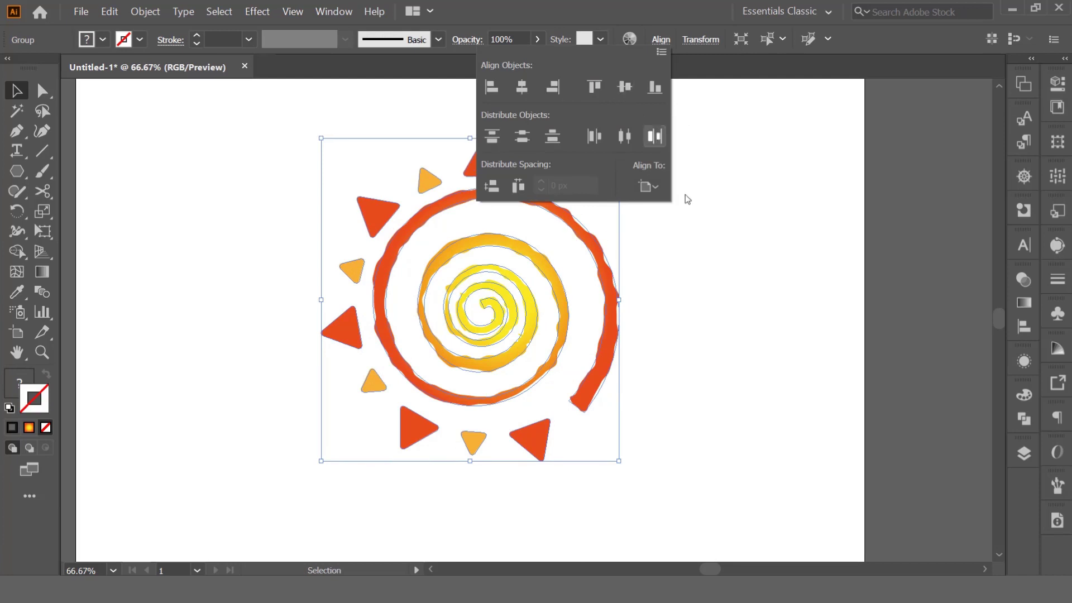
left_click(717, 241)
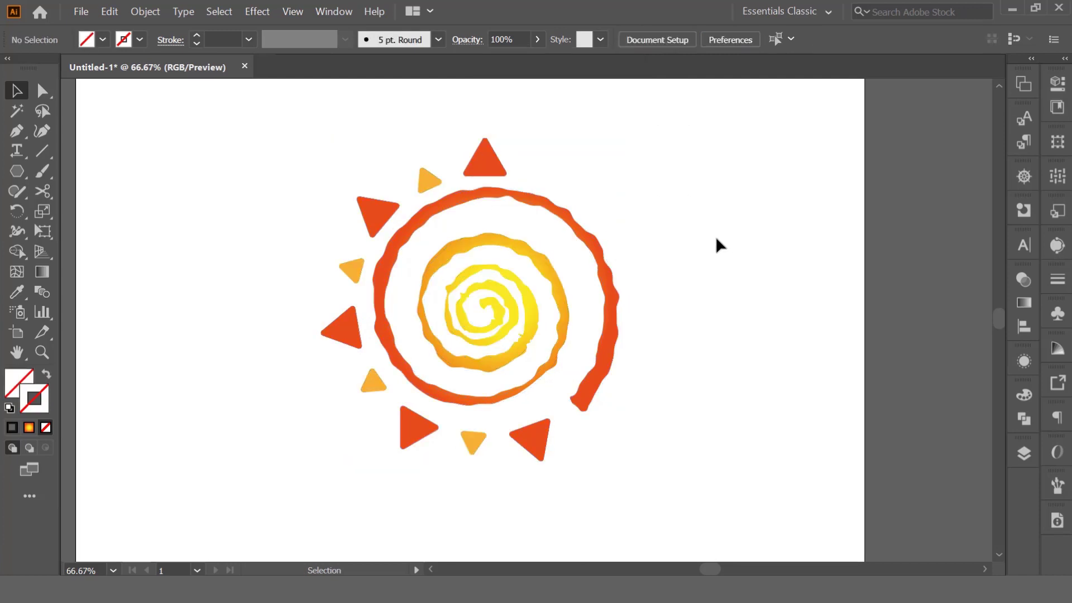
key("ctrl+minus")
key("ctrl+minus")
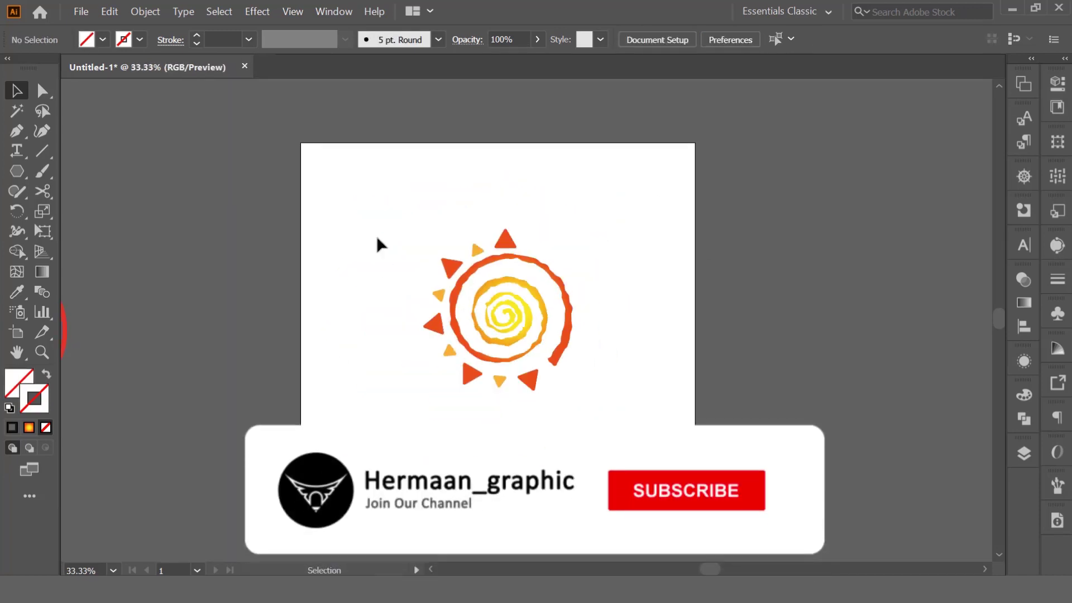
Vertically center the sun group on the artboard using Align to Artboard
left_click(449, 267)
left_click(659, 40)
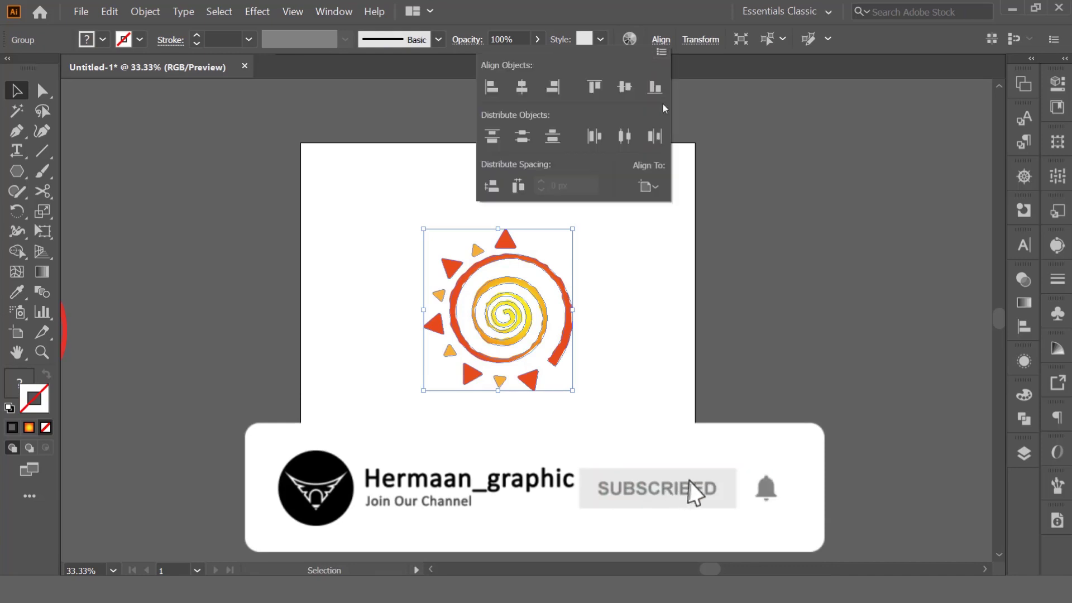
left_click(648, 186)
left_click(670, 241)
left_click(625, 86)
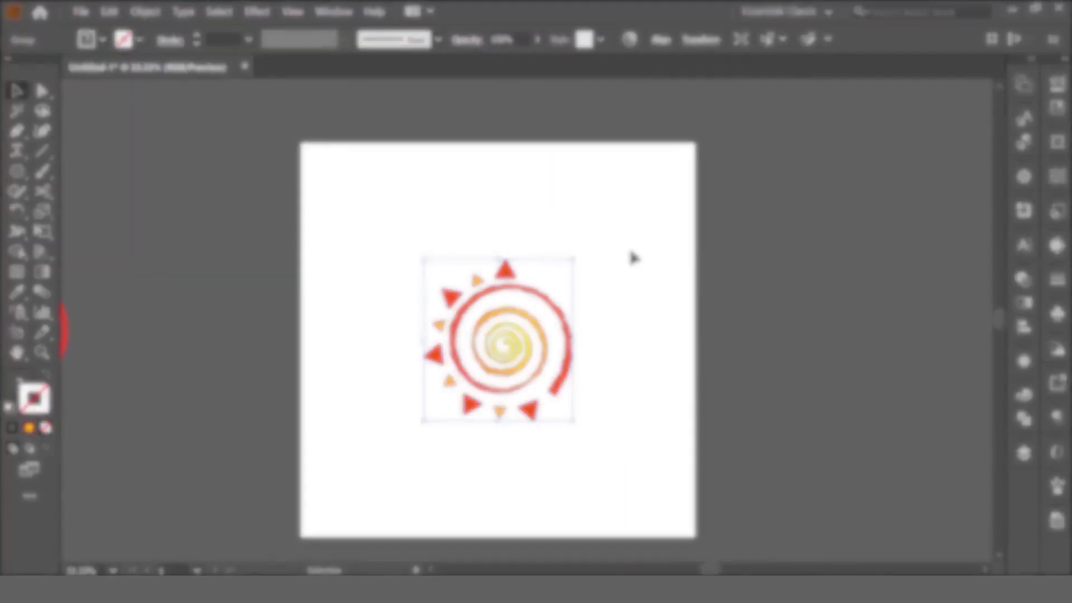